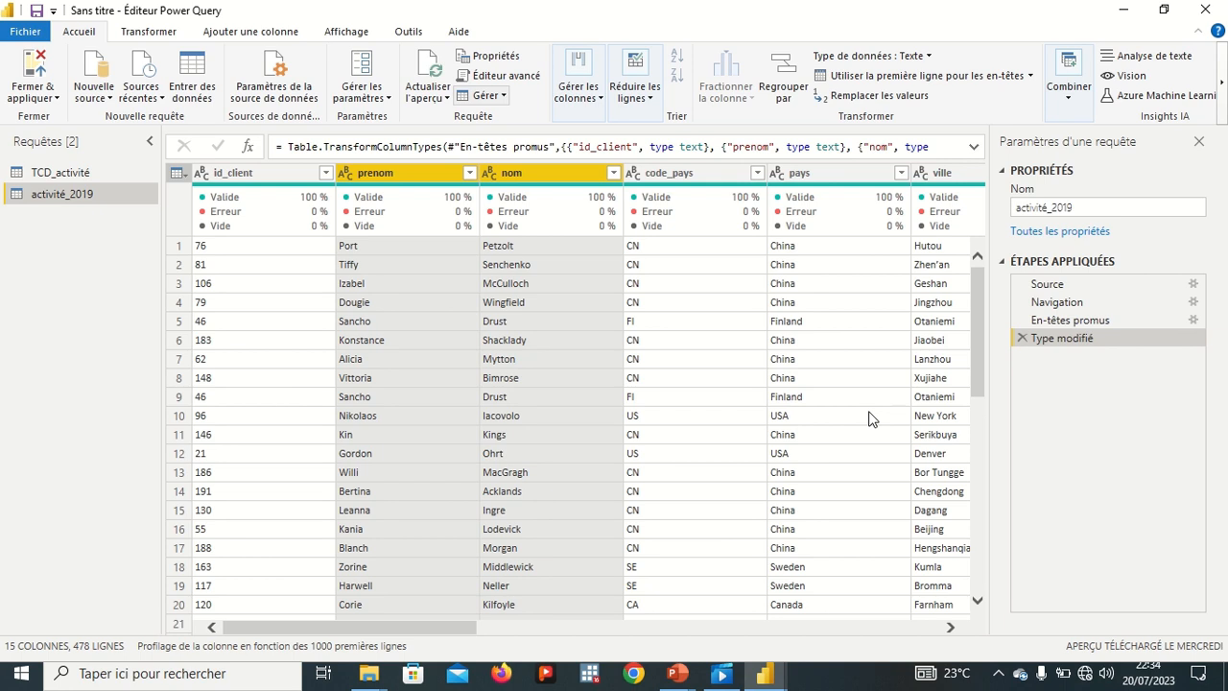
click(633, 253)
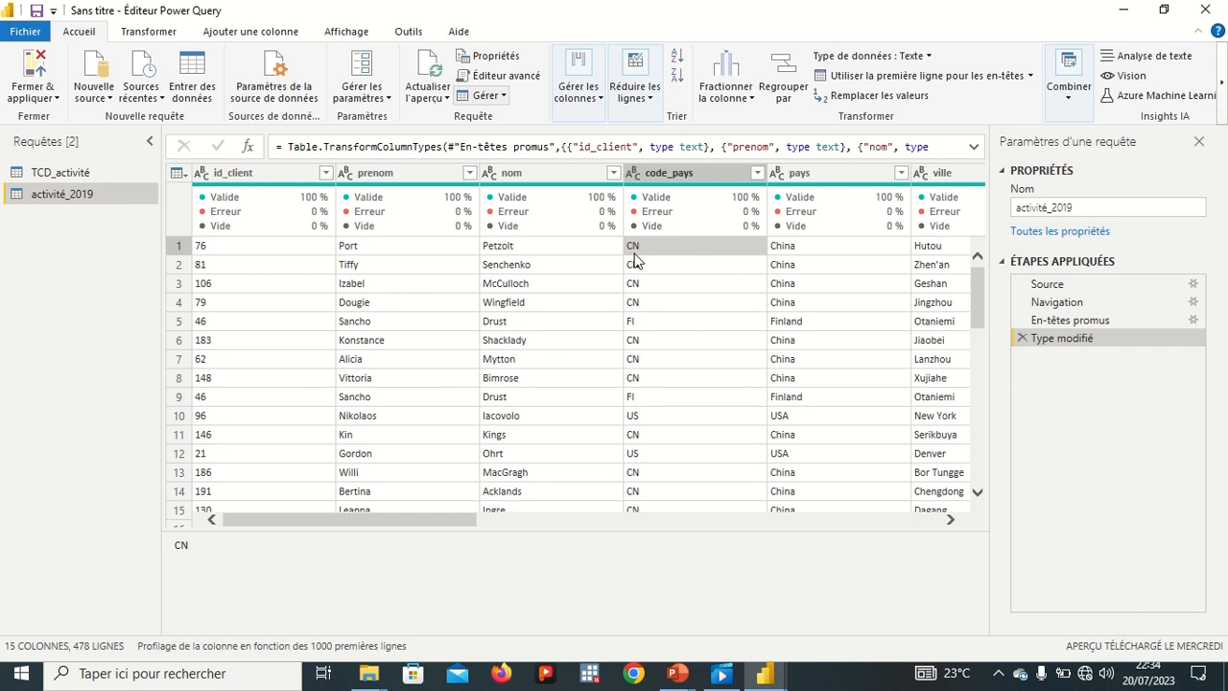
mouse_move(526, 6)
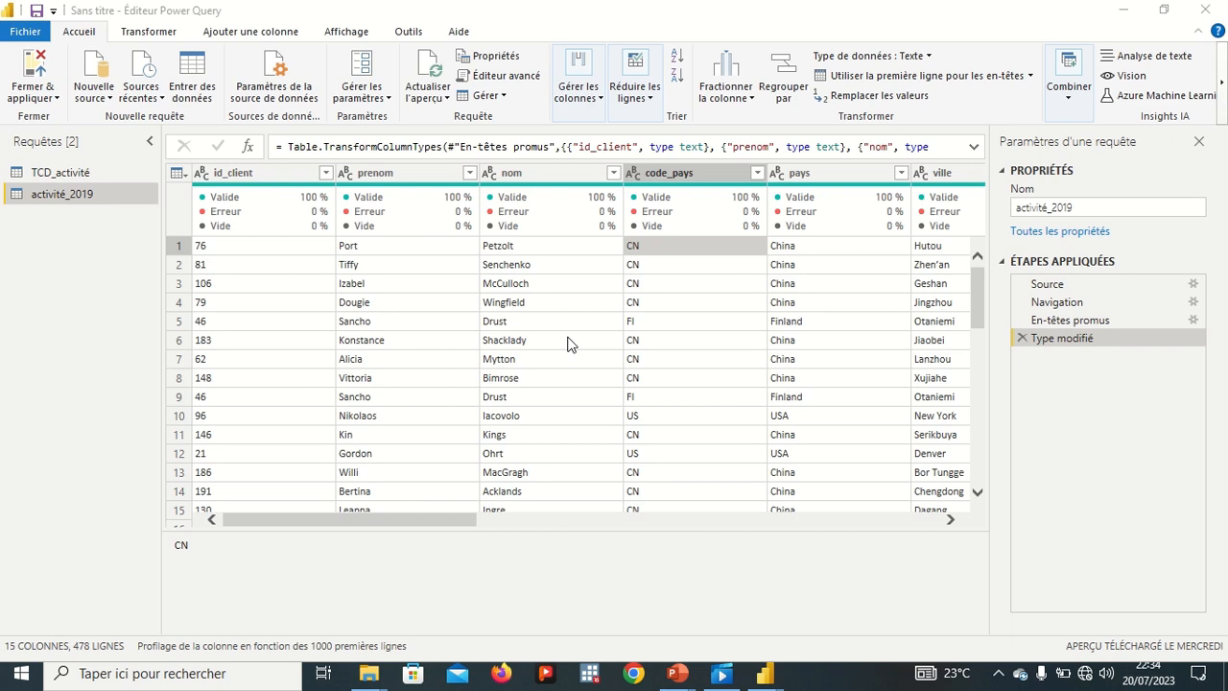
click(669, 358)
scroll(670, 357, right, 5)
scroll(670, 357, right, 3)
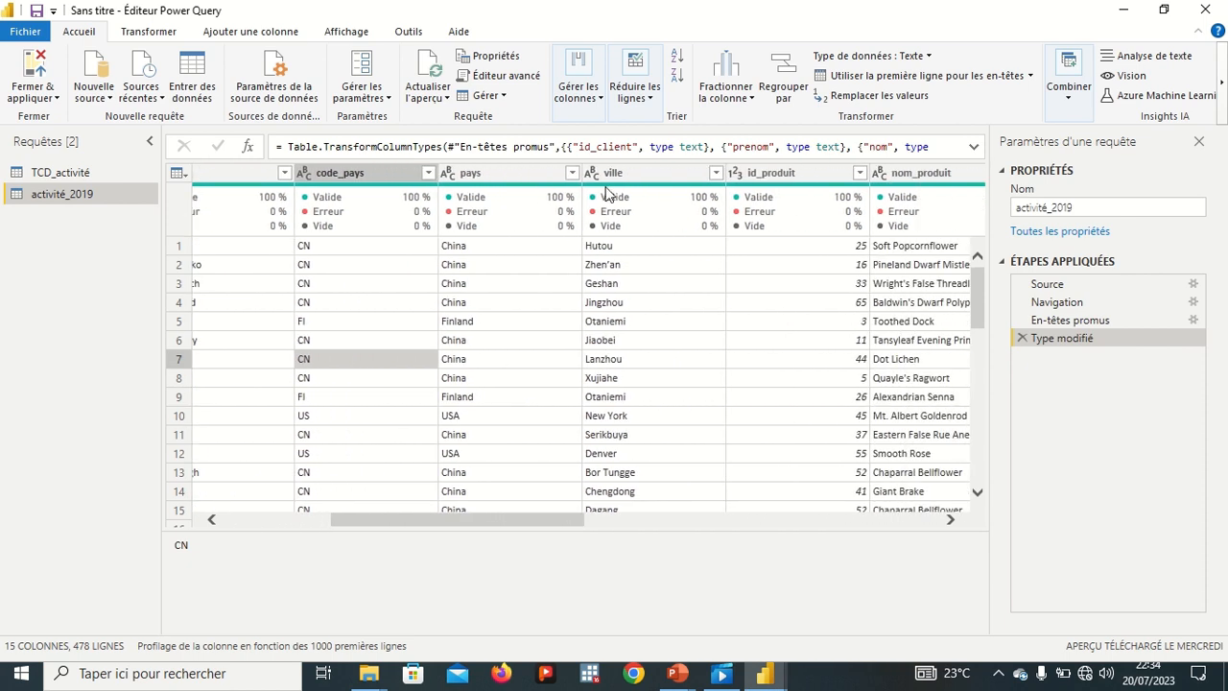
scroll(484, 305, left, 8)
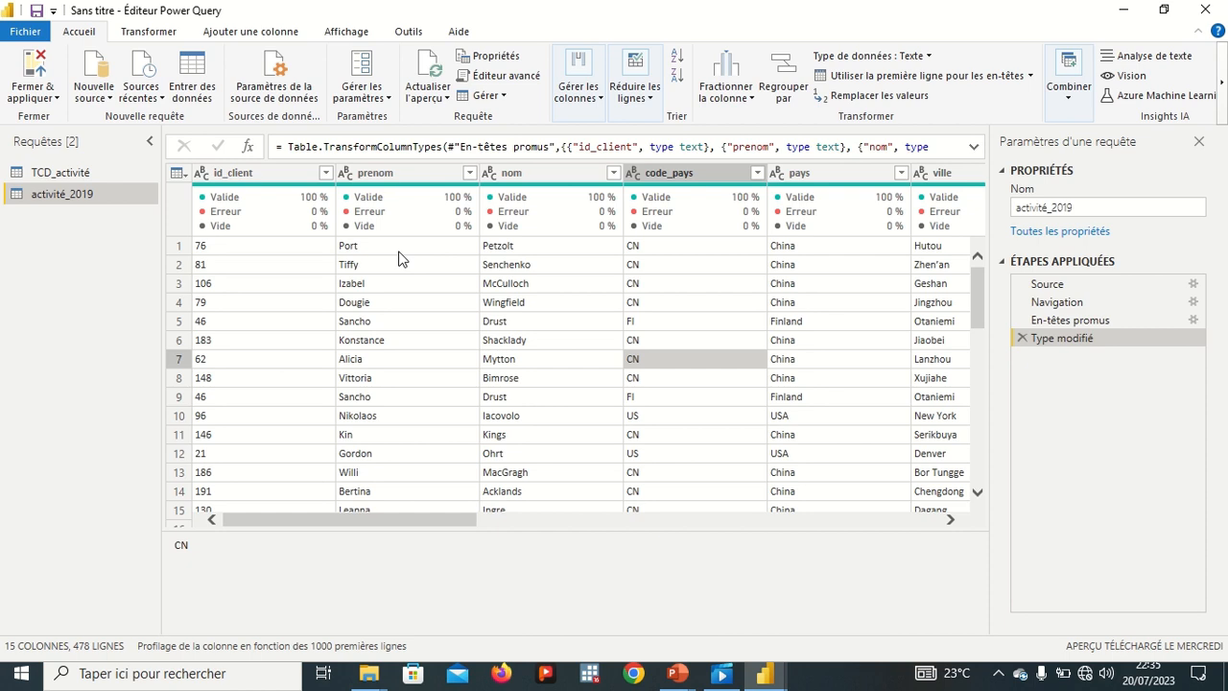
- Merge the prenom and nom columns of activité_2019 into one column, using a space (Espace) as the separator
click(399, 174)
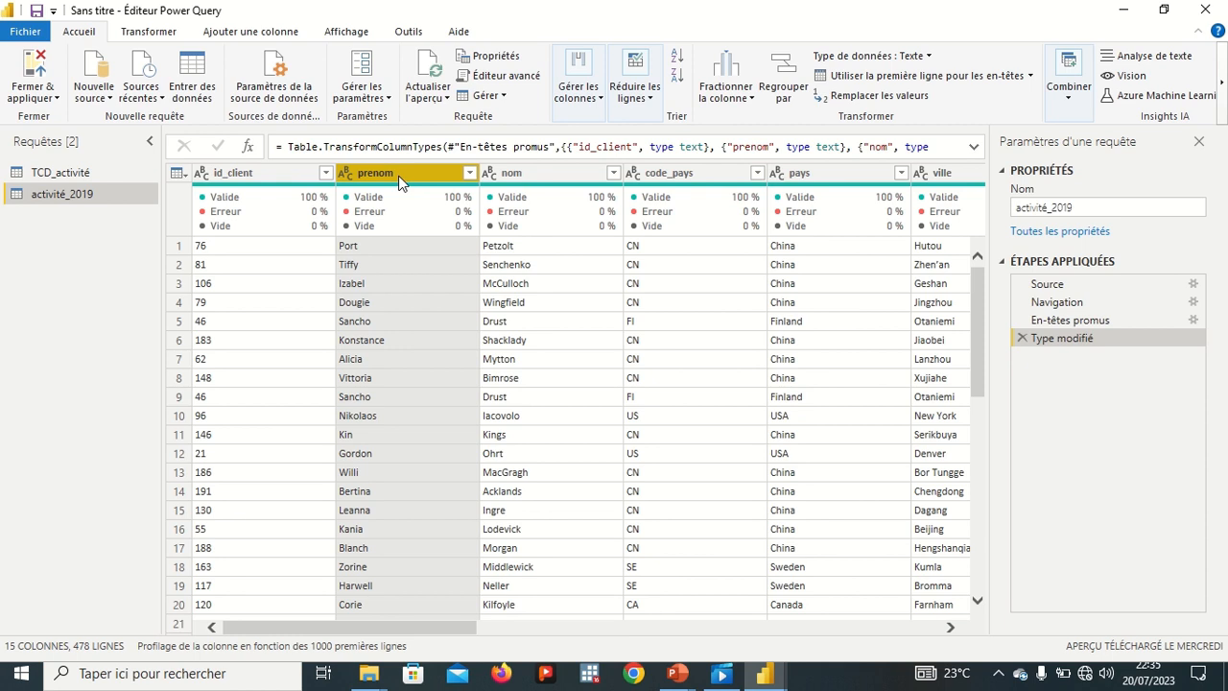
ctrl+click(515, 174)
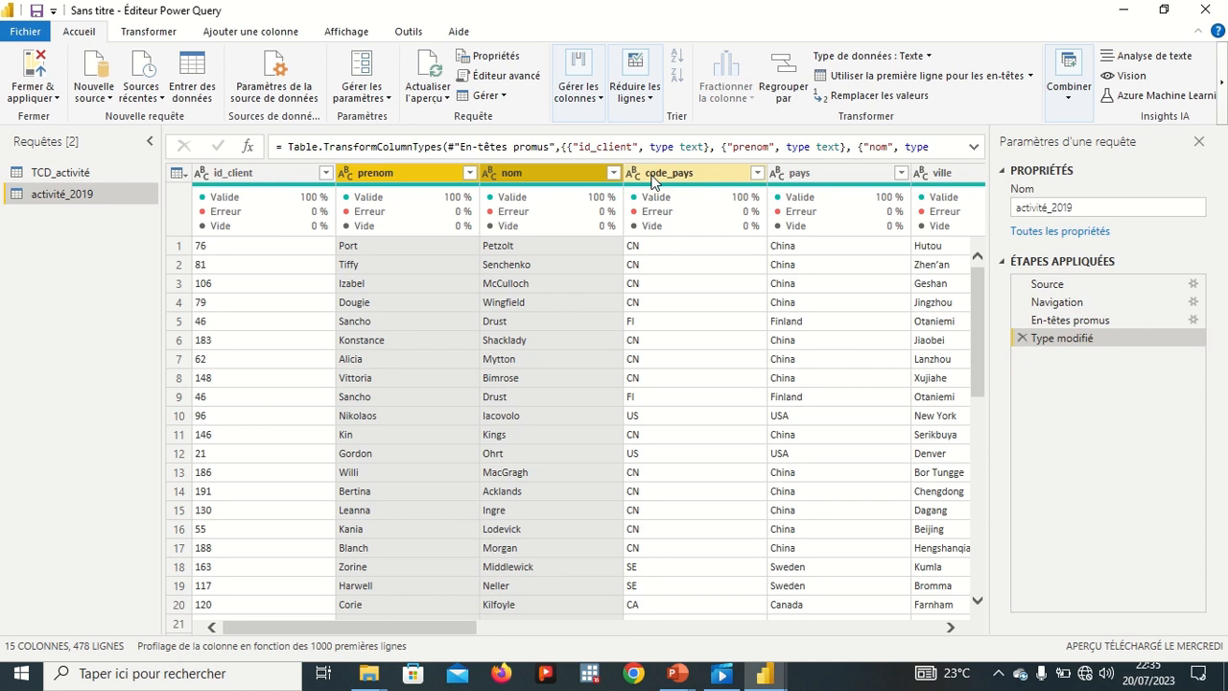
right_click(528, 176)
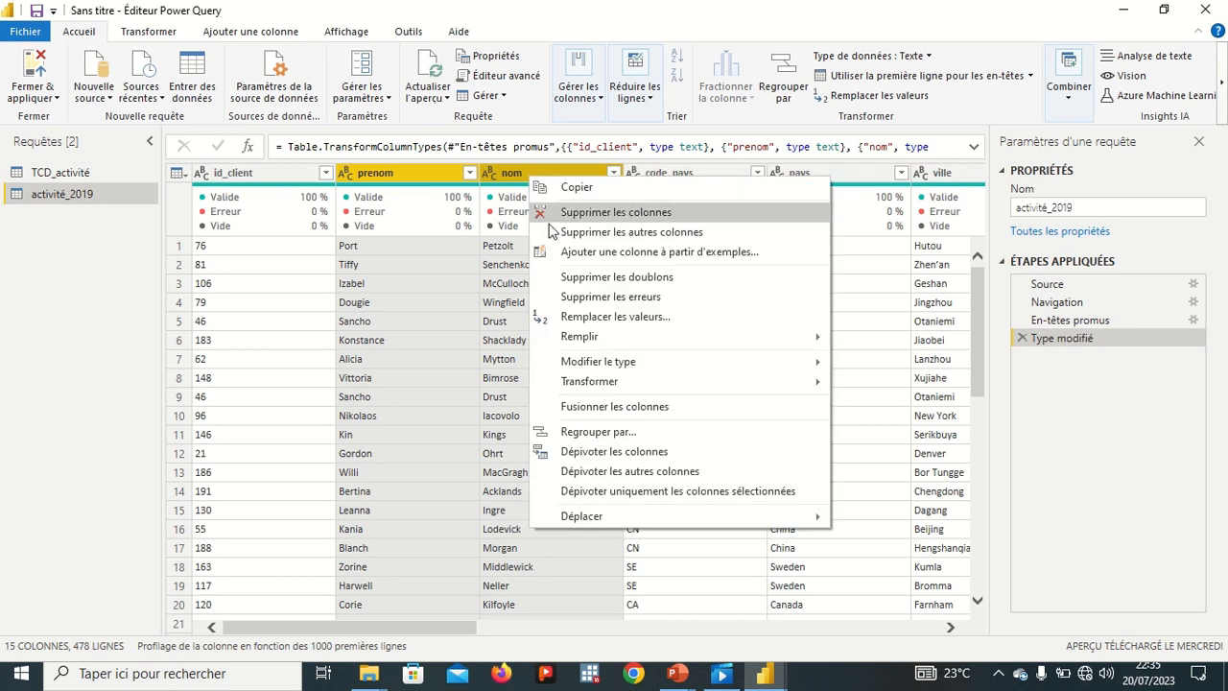
click(615, 406)
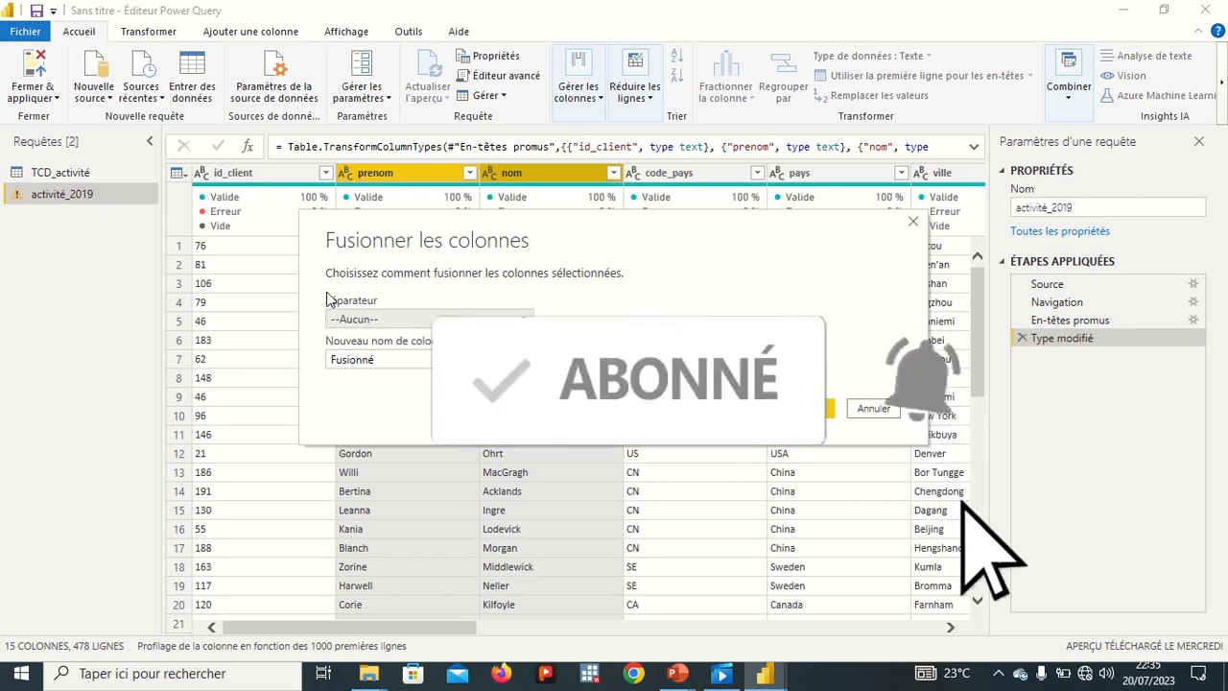
click(518, 319)
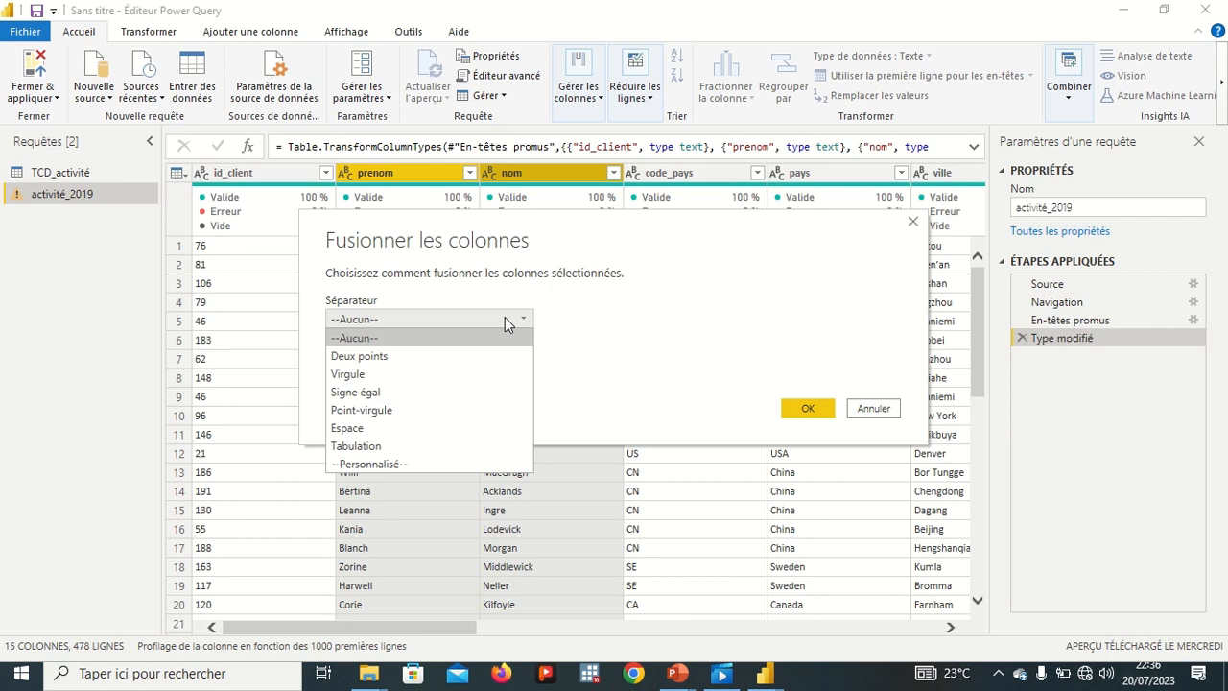
click(370, 430)
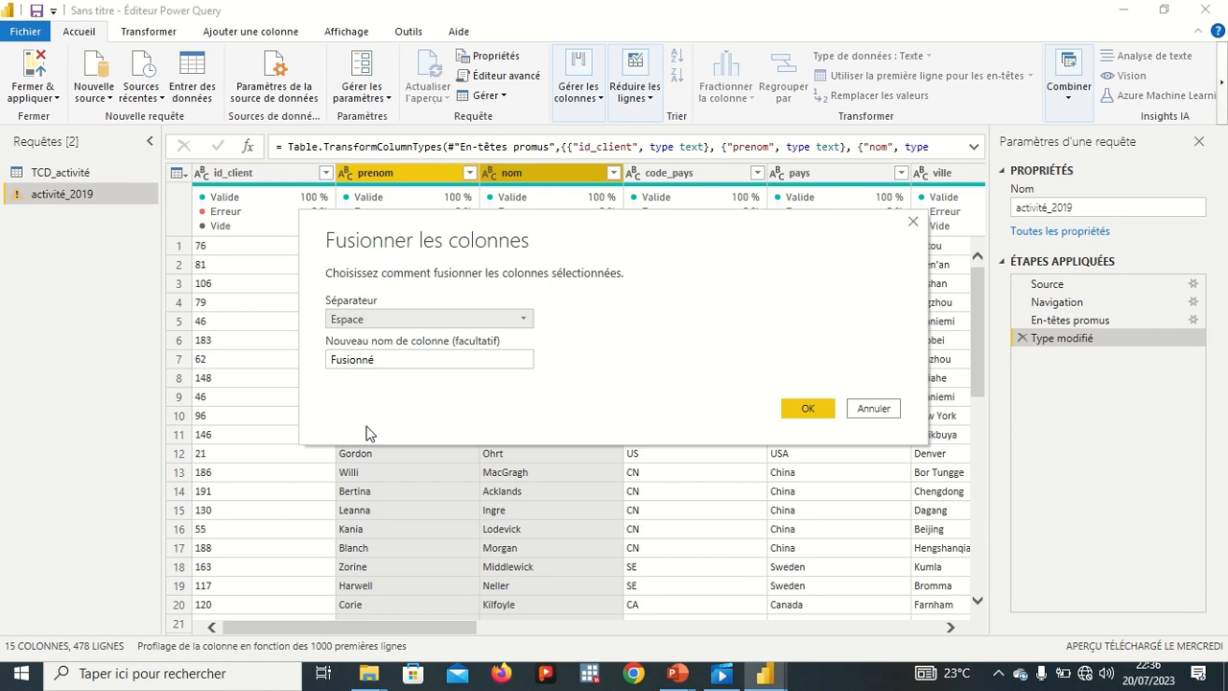
click(799, 406)
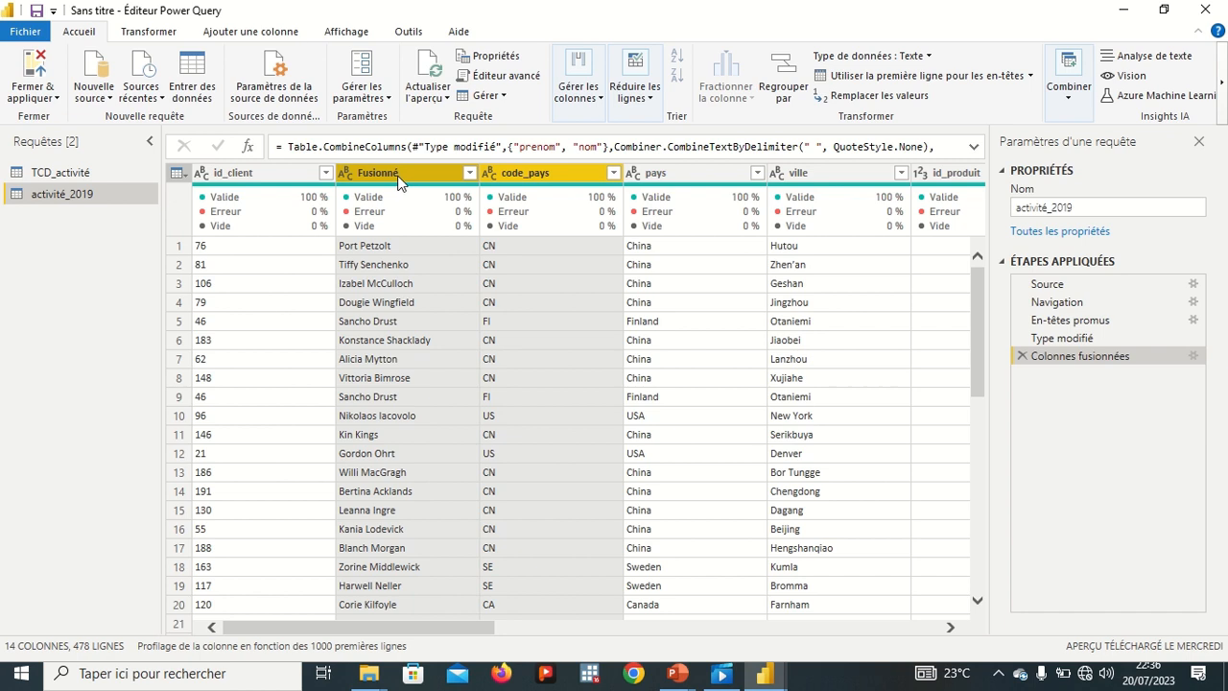
- Rename the merged Fusionné column as "Nom et Prenoms"
click(405, 176)
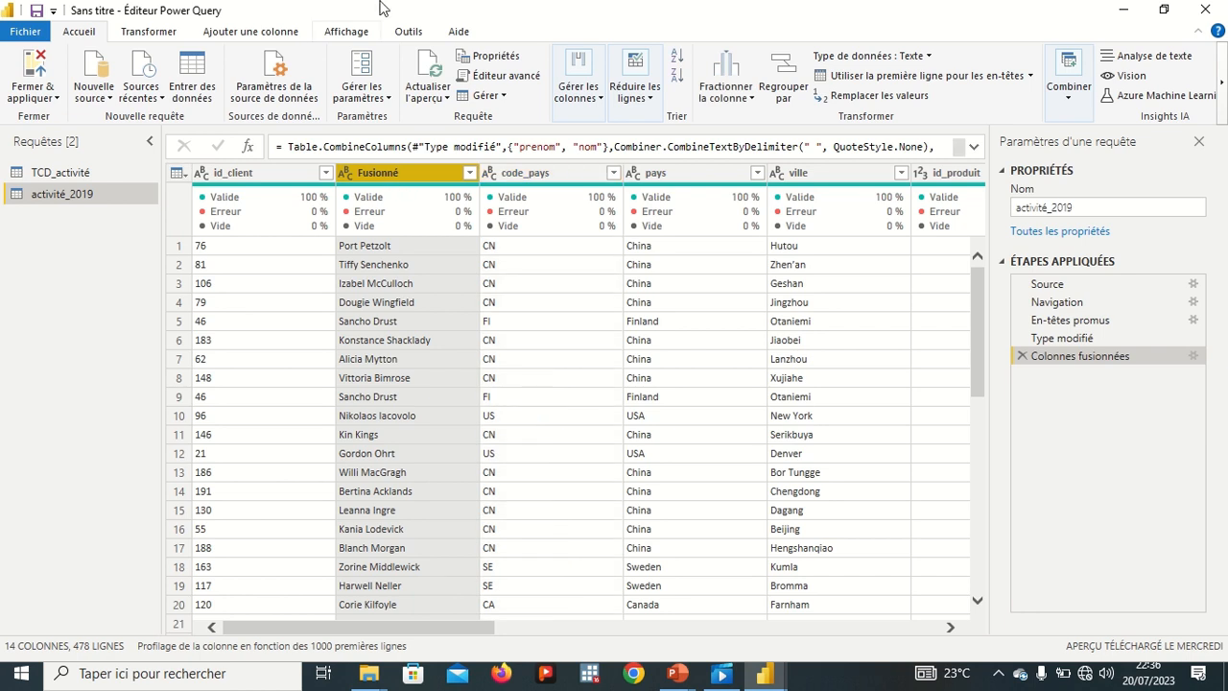
mouse_move(461, 10)
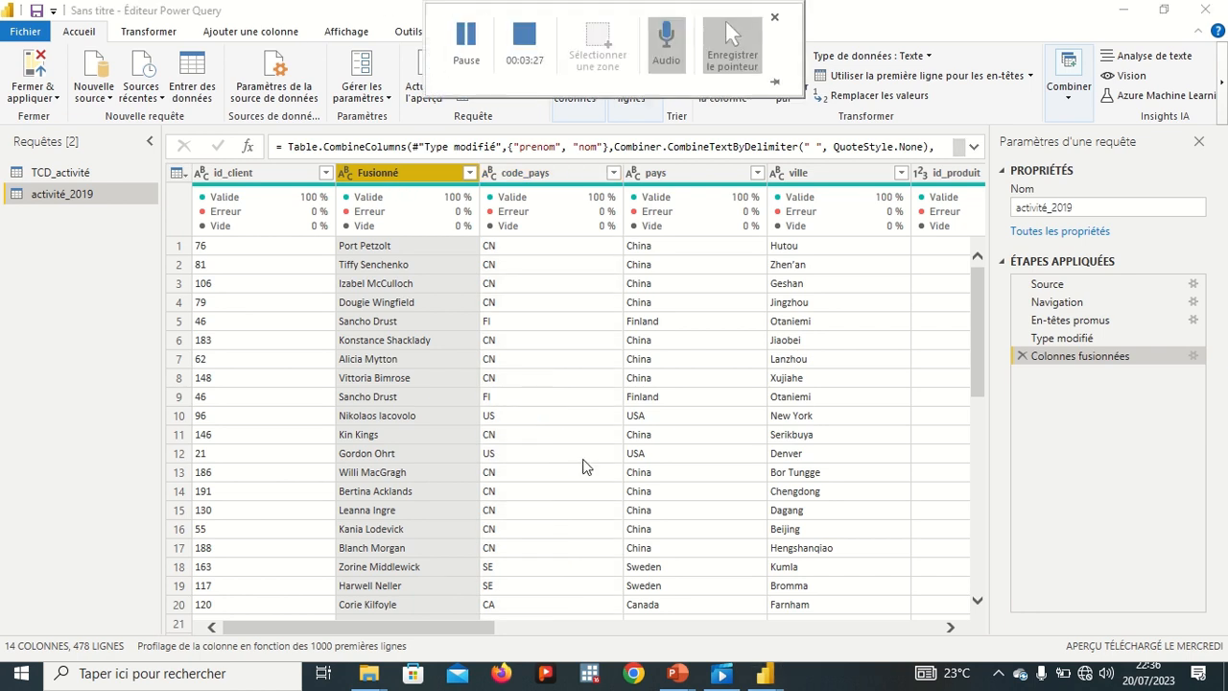
double_click(397, 176)
text(N)
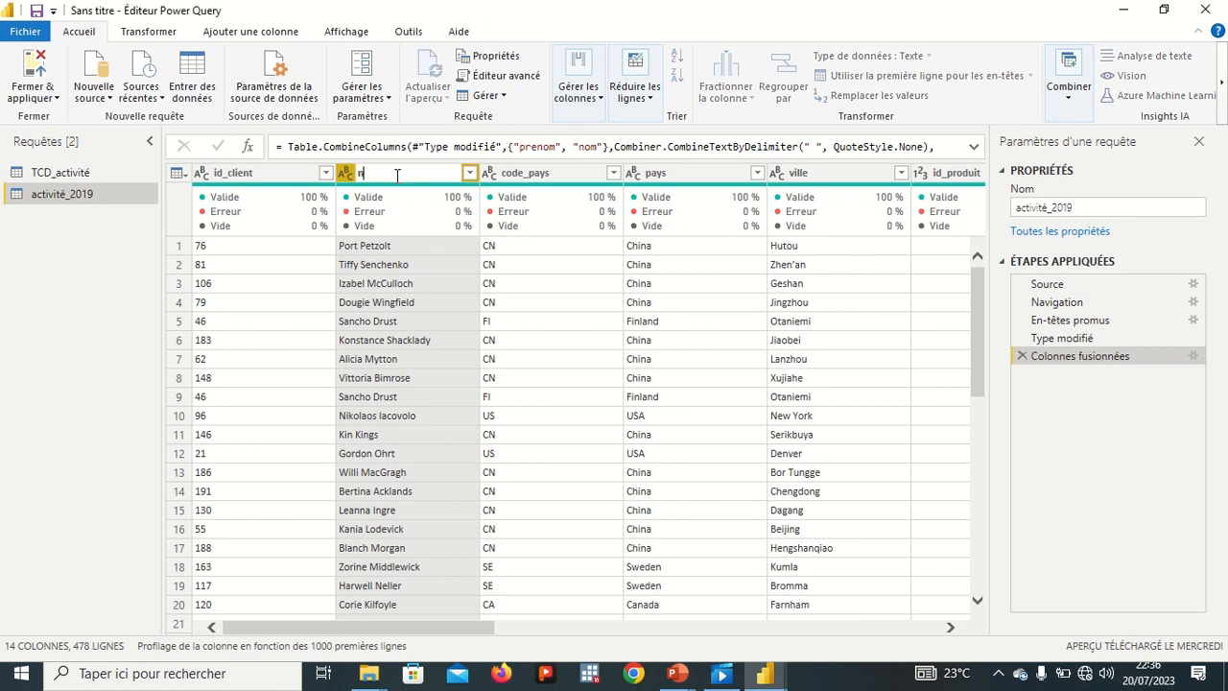
text(om et Prenoms)
key(Return)
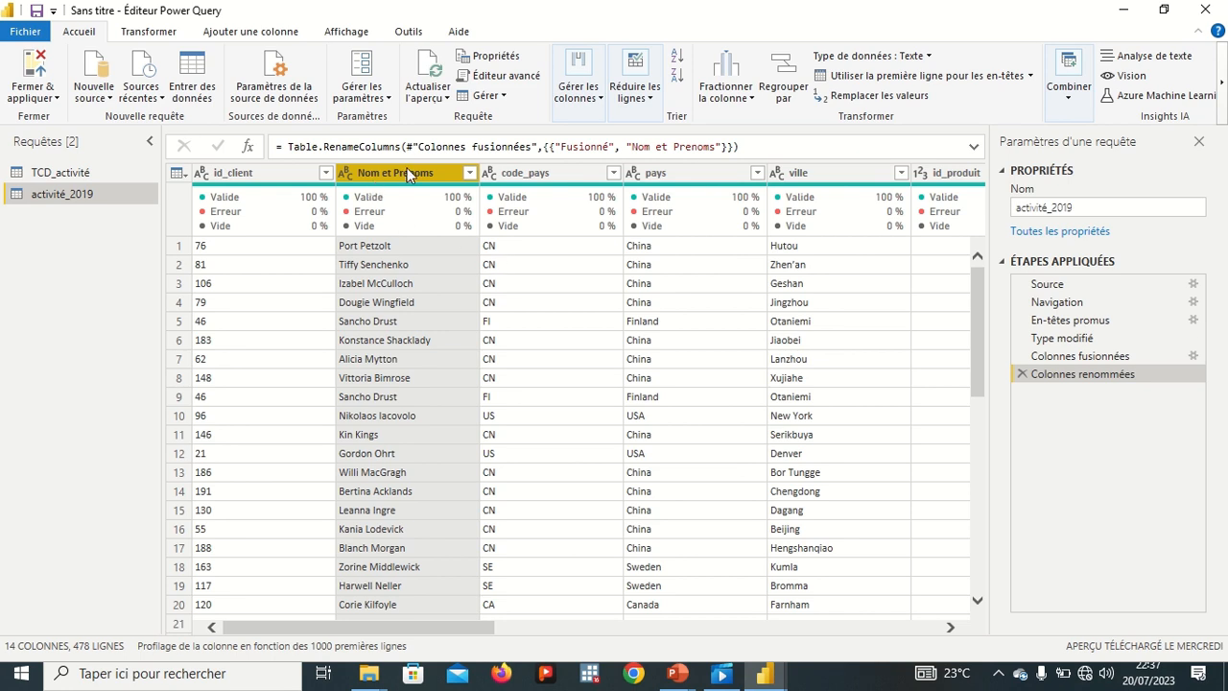
- Split the Nom et Prenoms column by delimiter at each occurrence of a space (Espace), with the quote character set to Aucun
scroll(724, 370, right, 4)
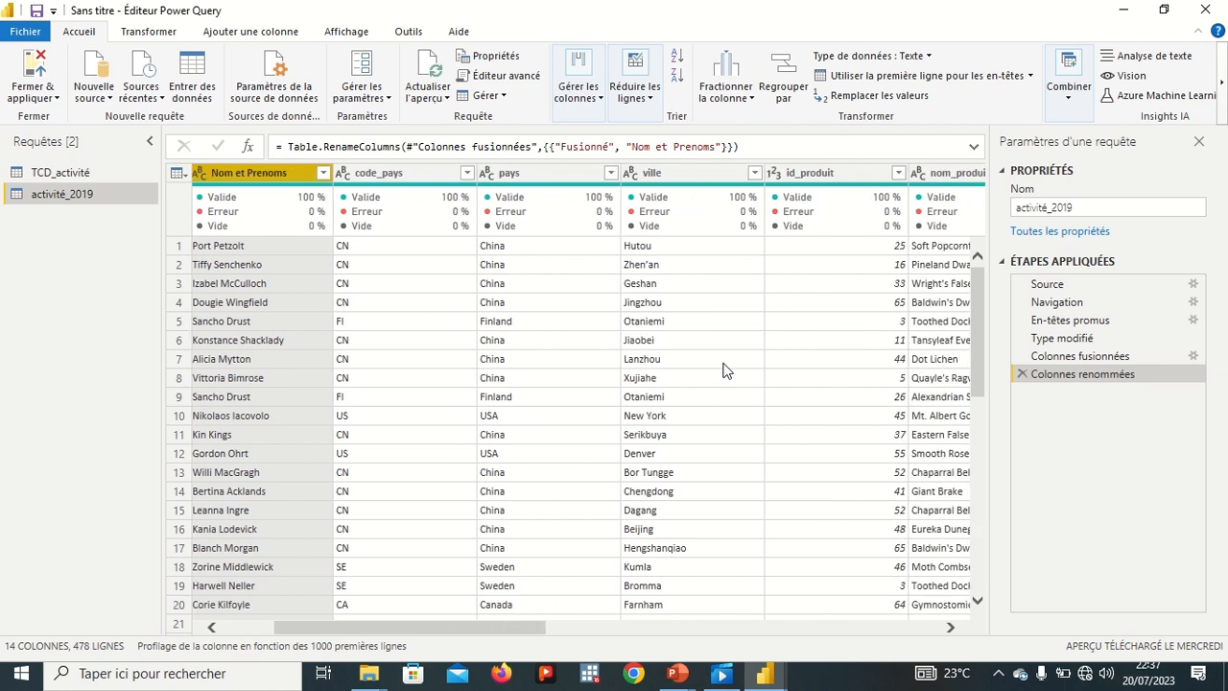
scroll(724, 371, right, 2)
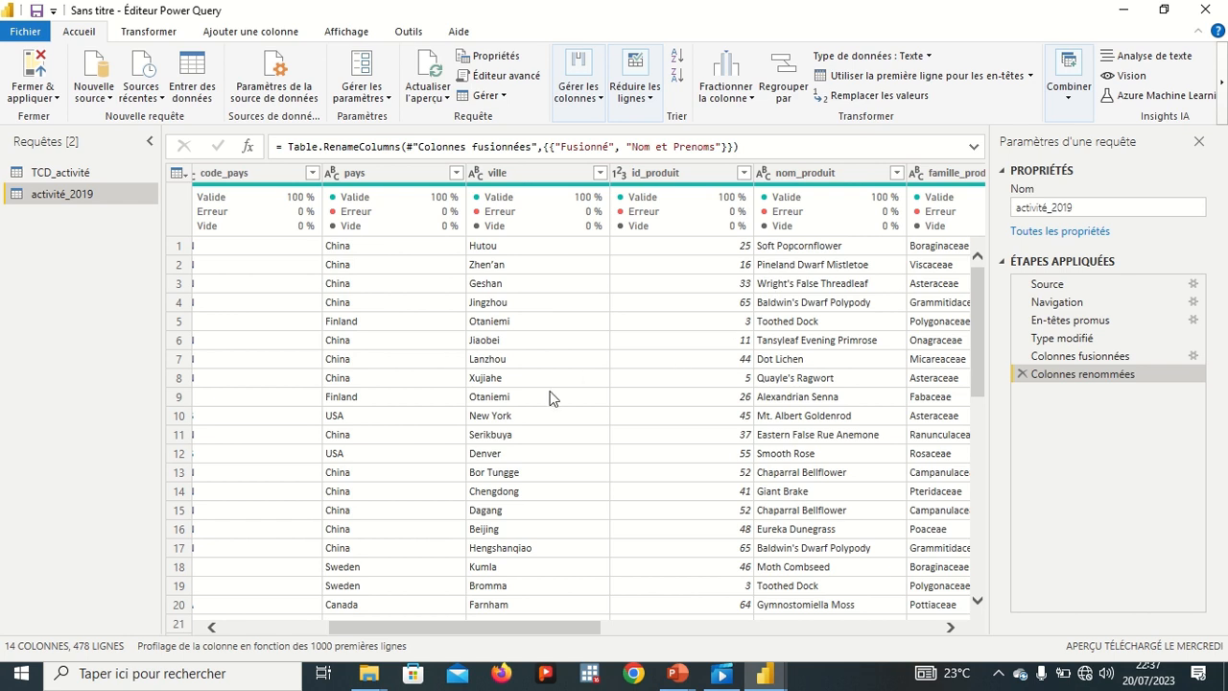
scroll(550, 398, left, 5)
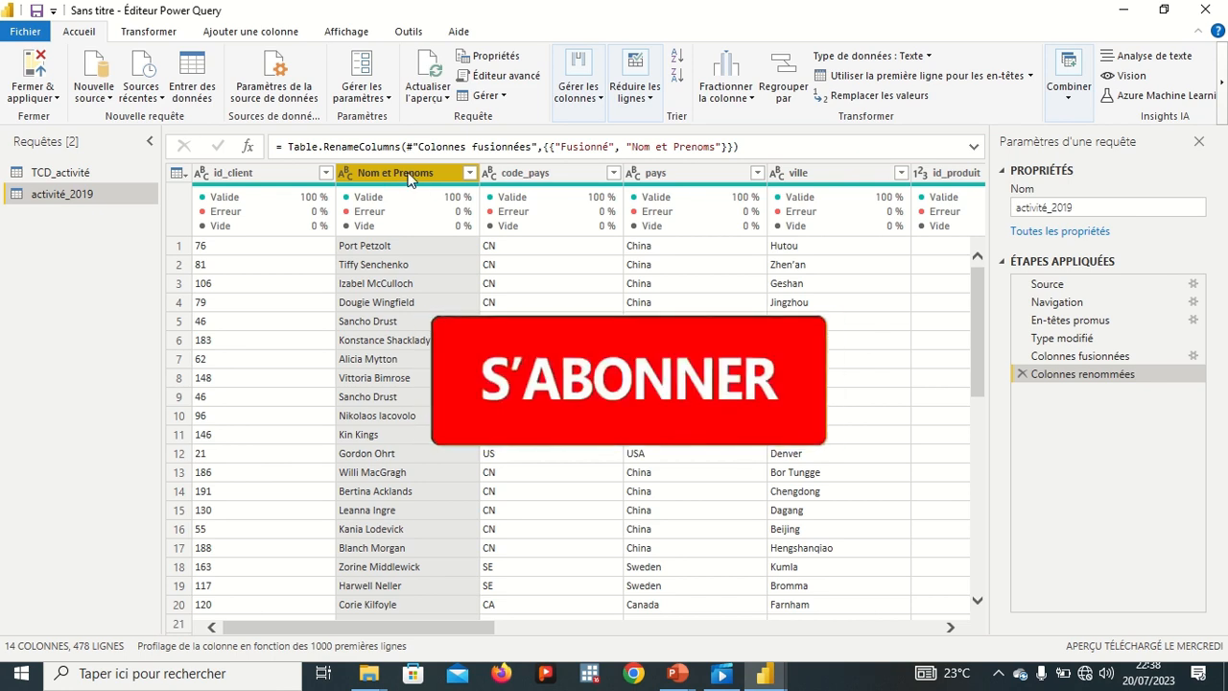
click(750, 98)
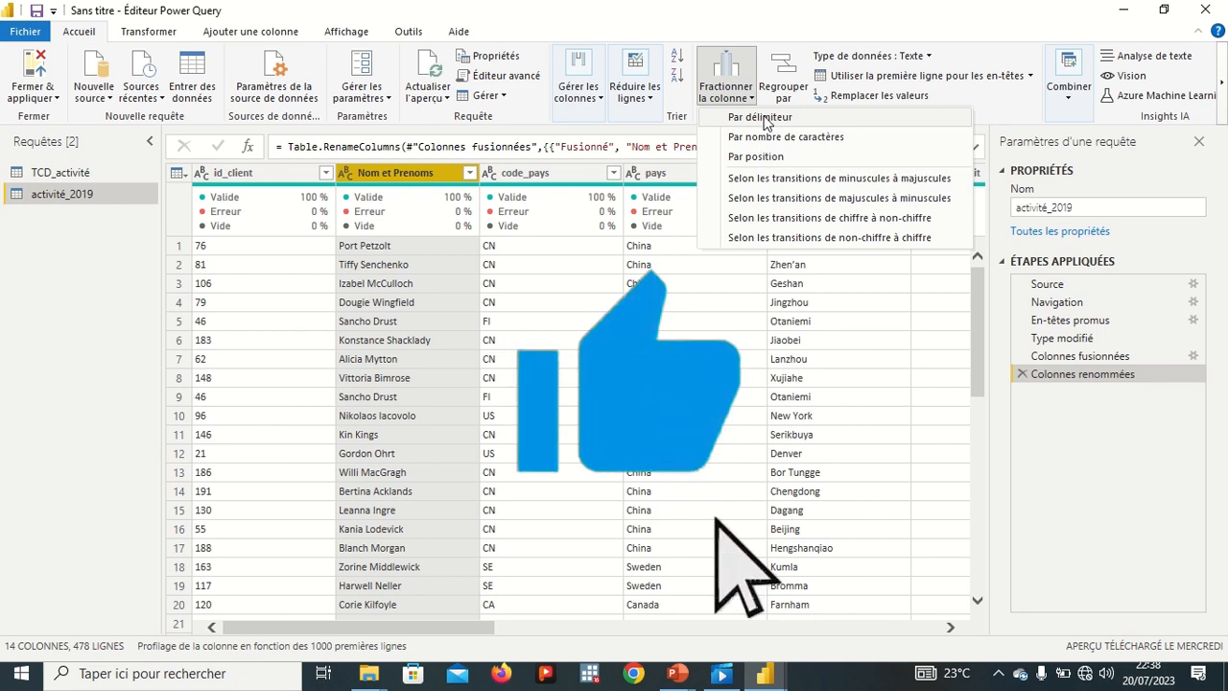
click(763, 118)
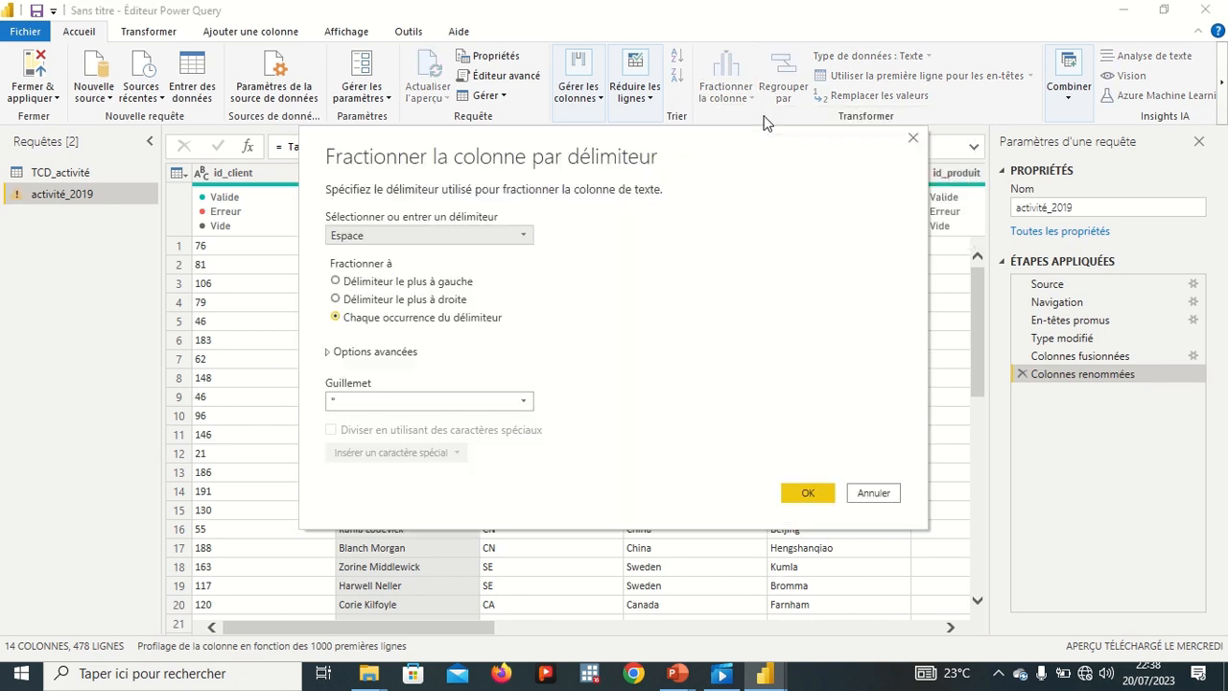
click(404, 236)
click(404, 240)
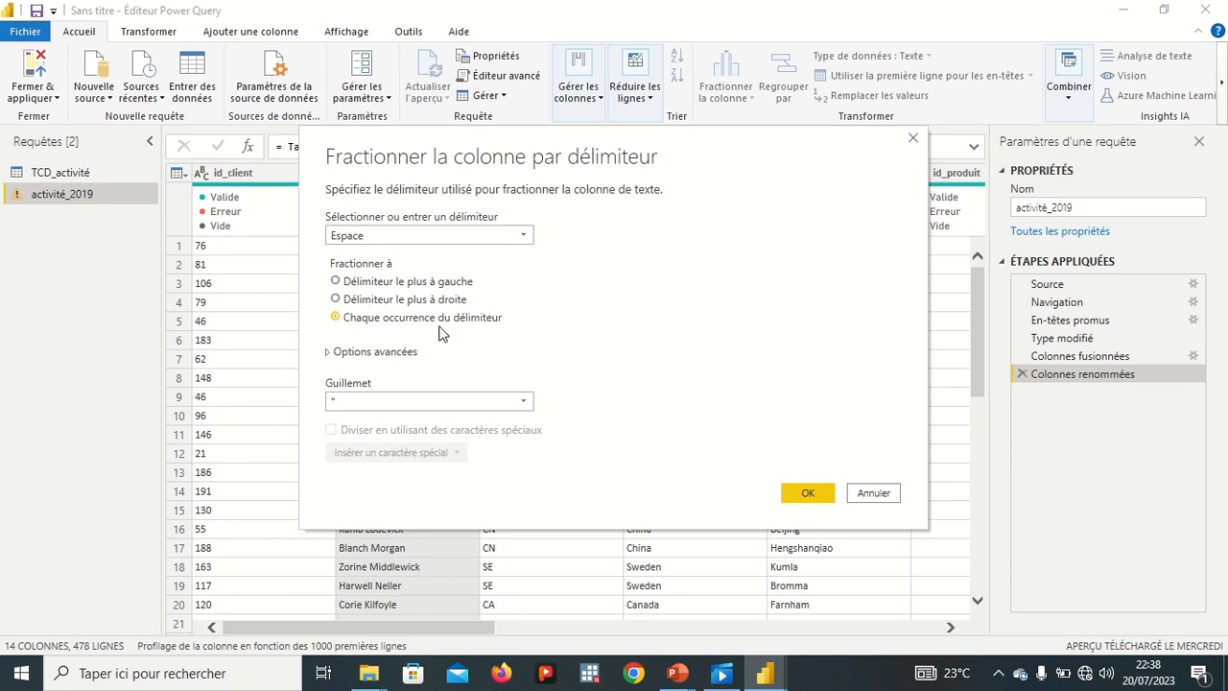
click(523, 403)
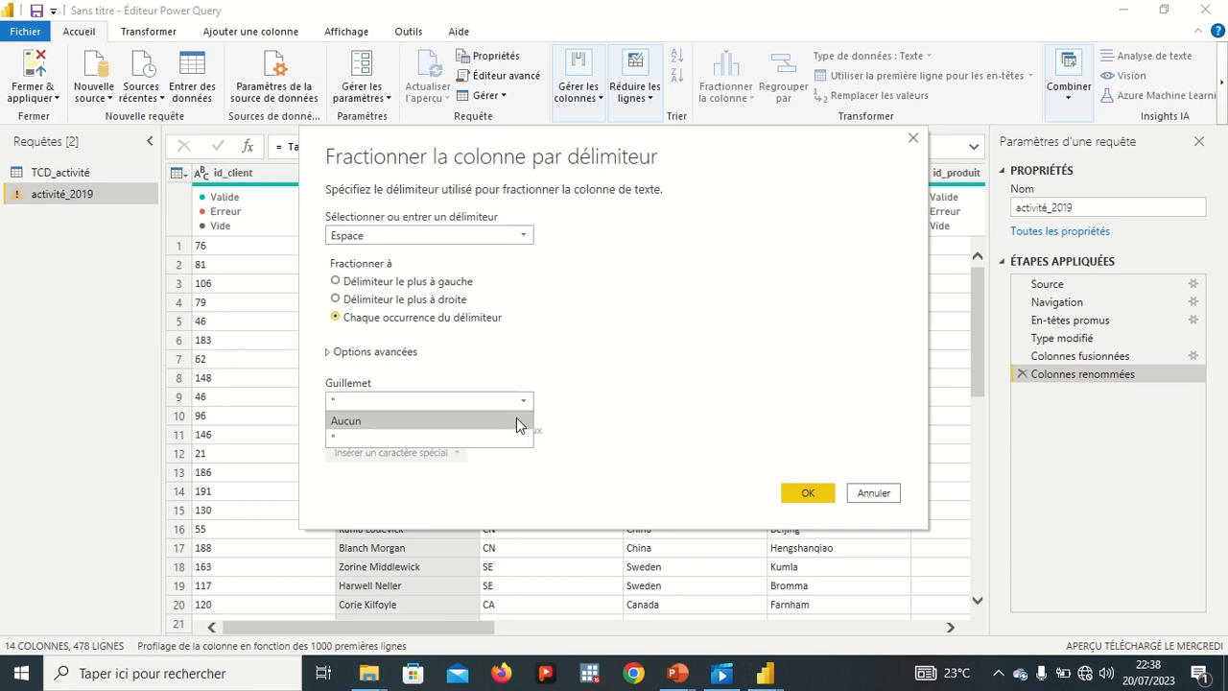
click(516, 418)
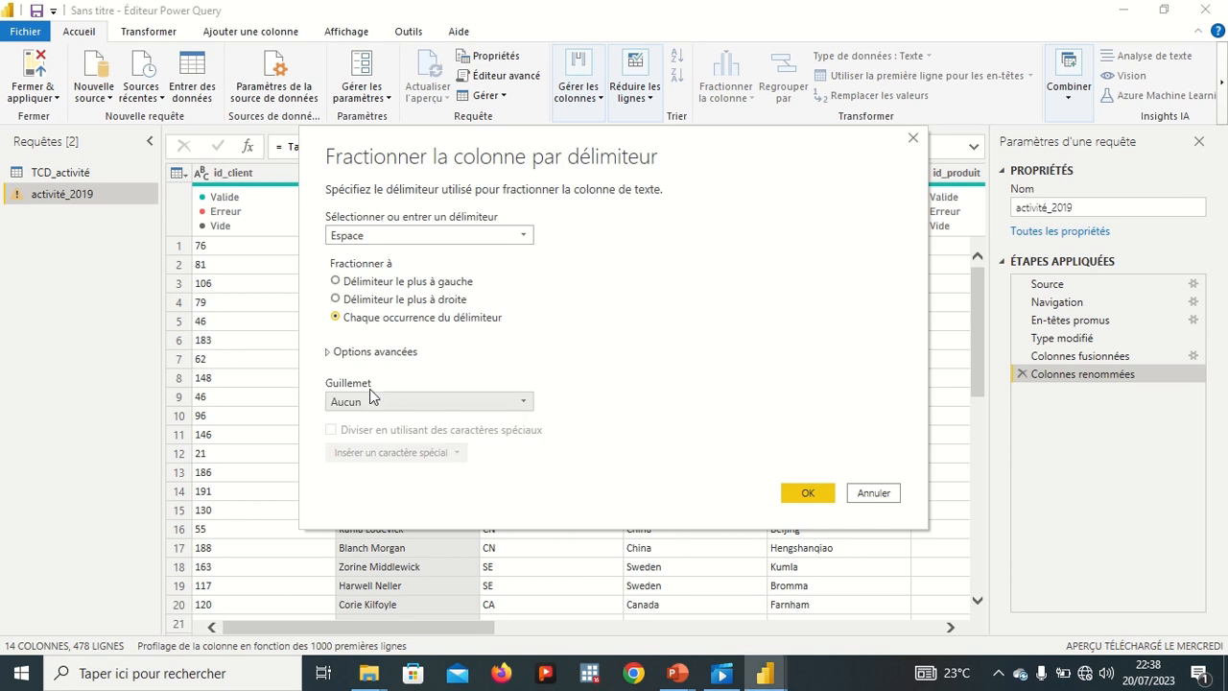
click(817, 496)
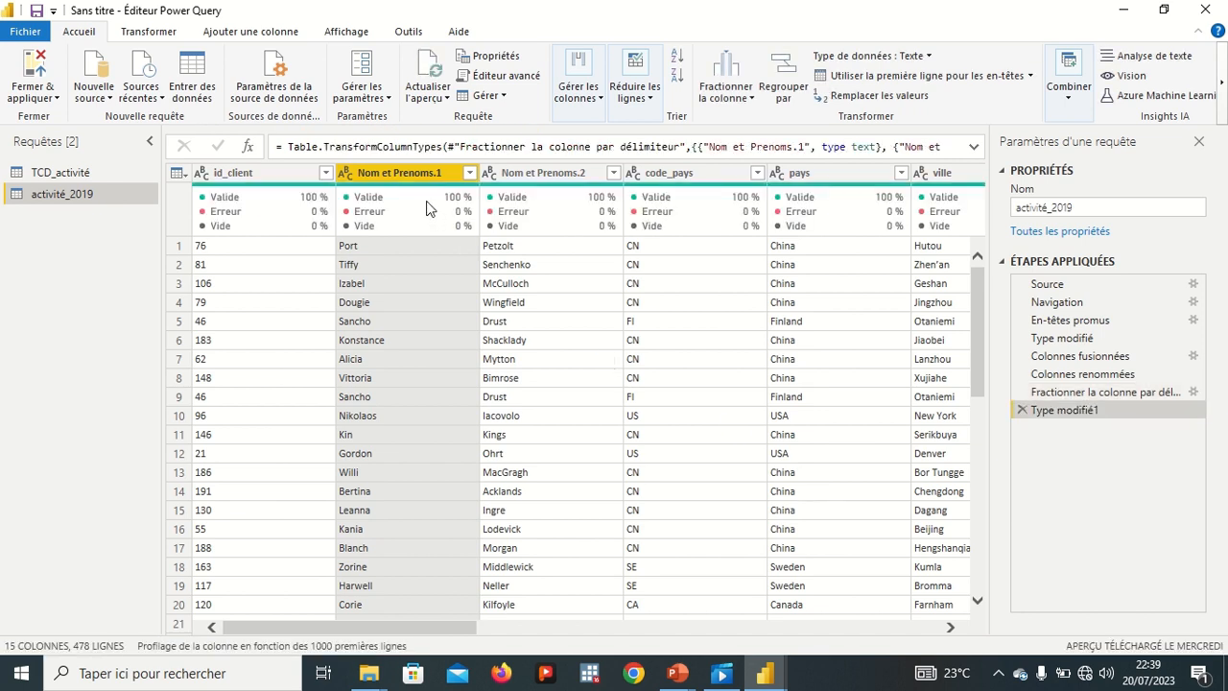
- Delete the Type modifié1 step from the query's applied steps
mouse_move(431, 204)
mouse_move(564, 195)
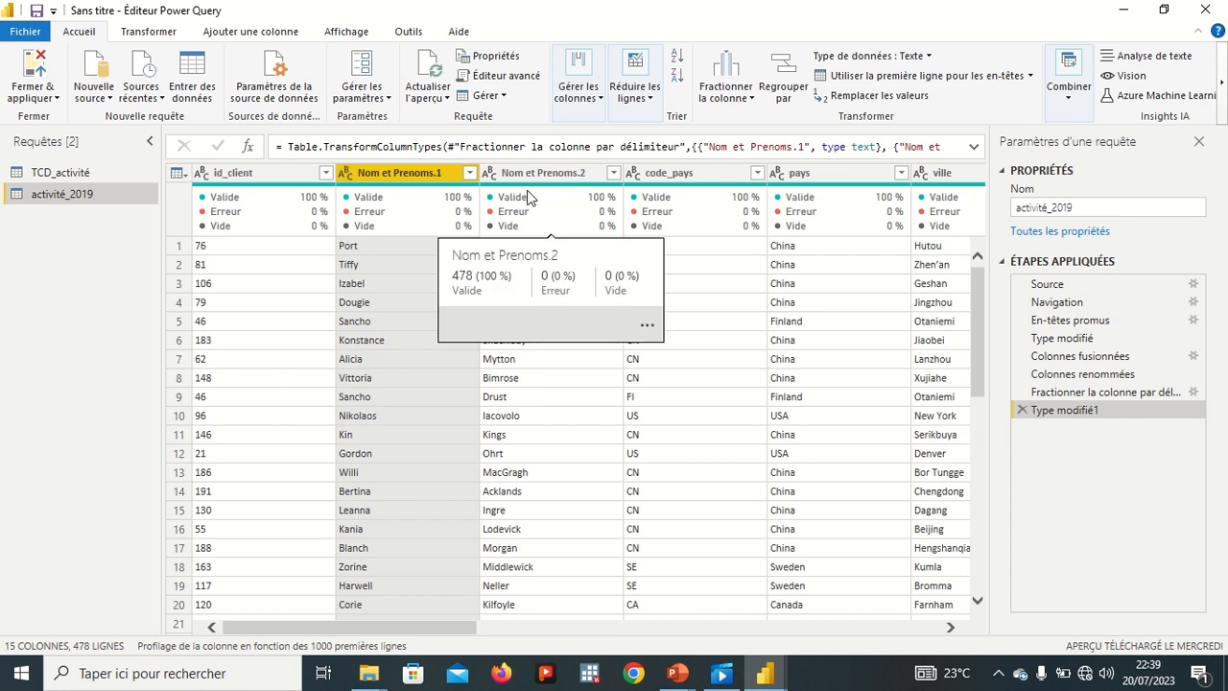
click(1023, 411)
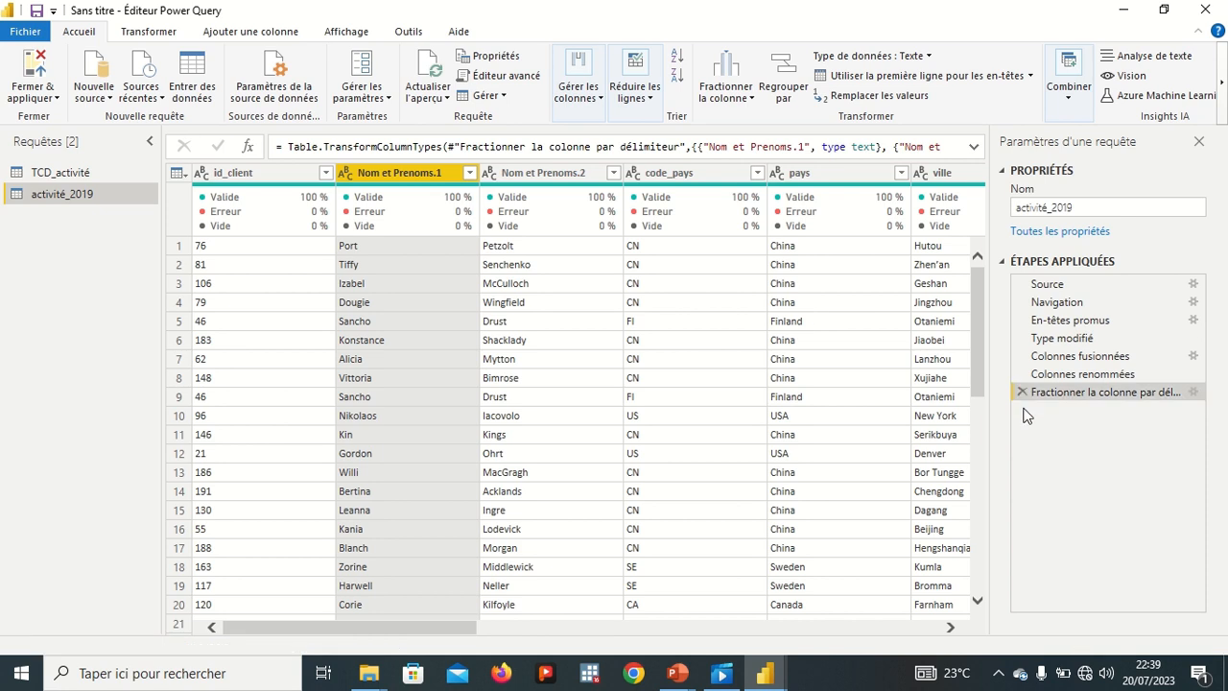
- Split the Nom et Prenoms.1 column by delimiter at each occurrence of a space (Espace), with the quote character set to Aucun
right_click(409, 180)
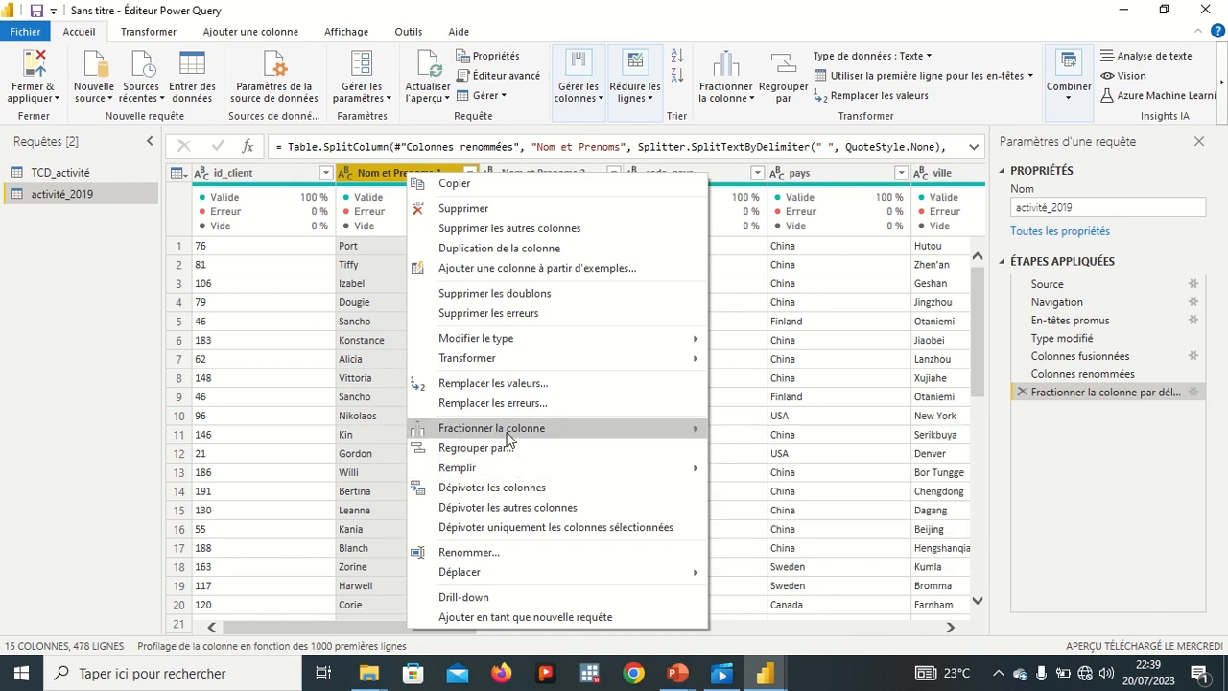
mouse_move(510, 436)
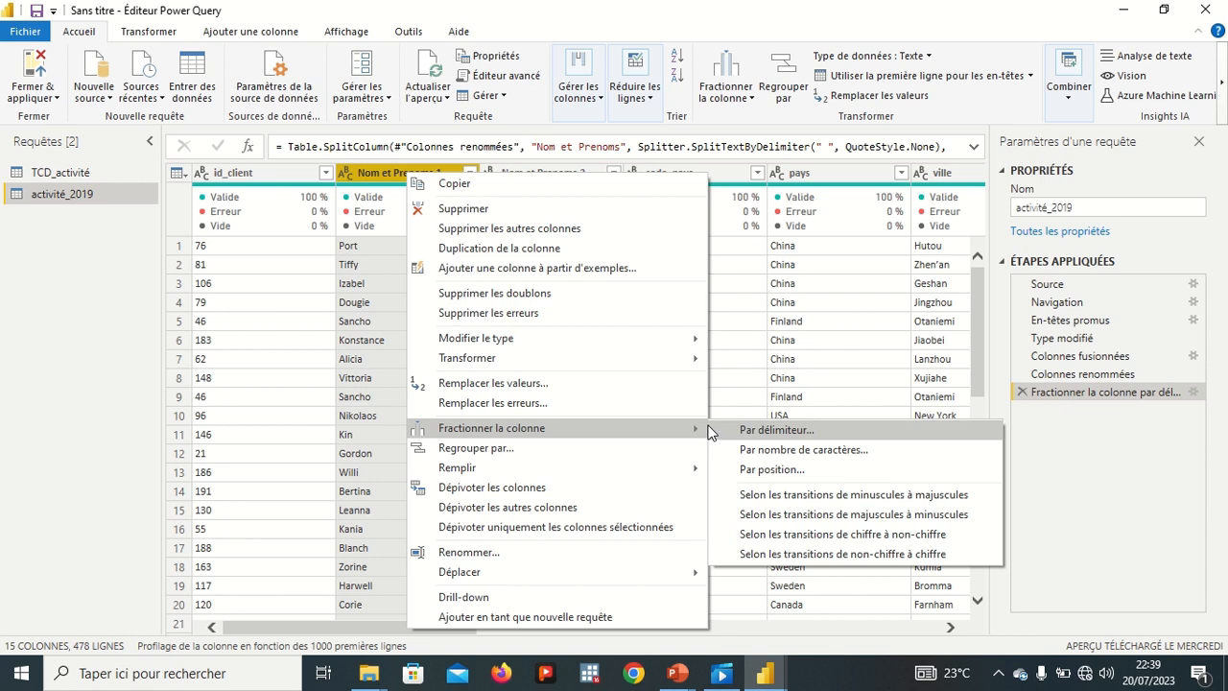
click(754, 431)
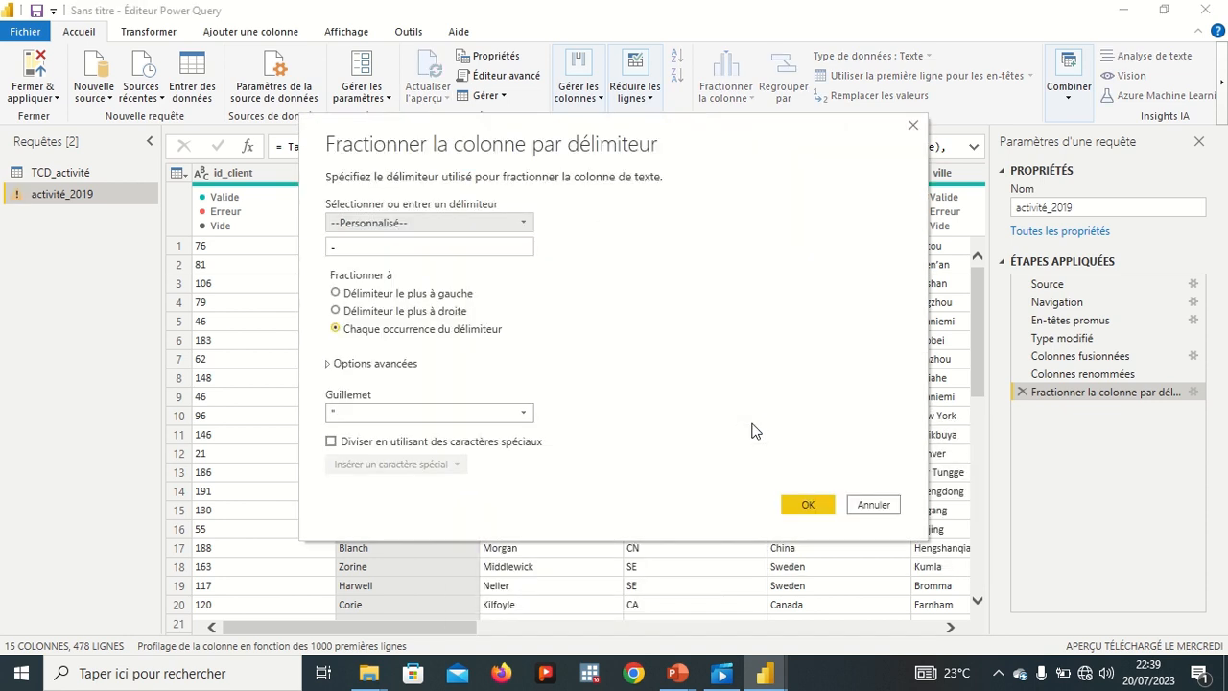
click(513, 225)
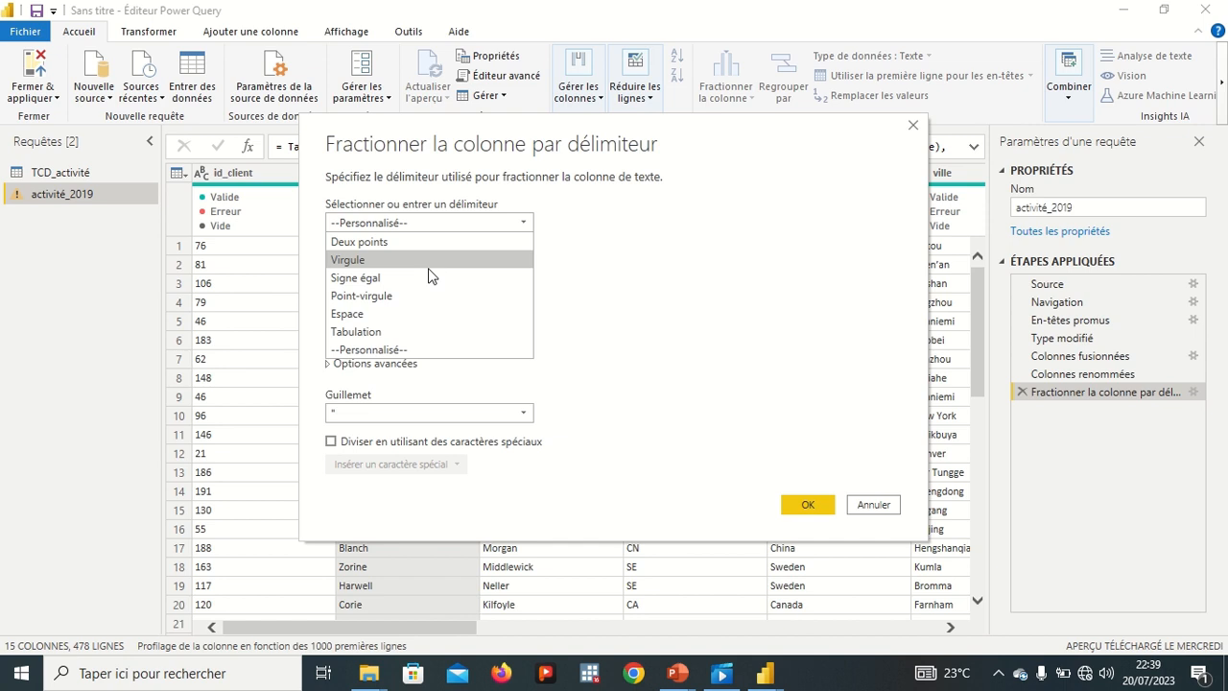
click(396, 314)
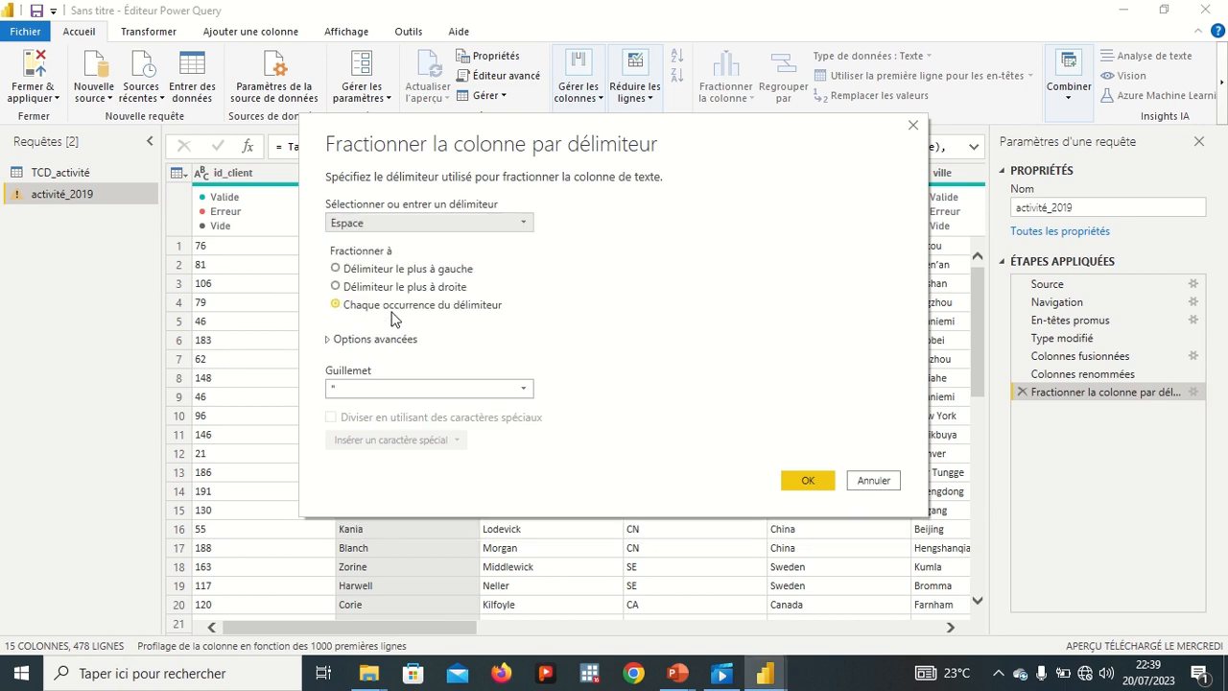
click(518, 389)
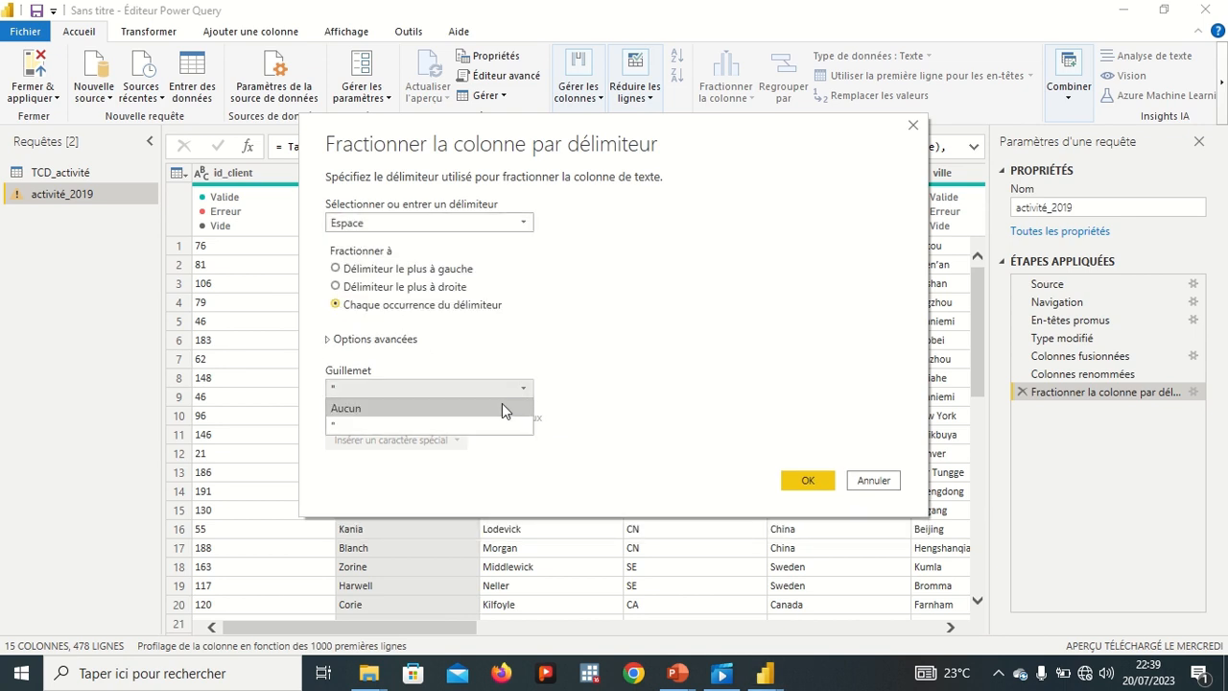
click(502, 408)
click(810, 479)
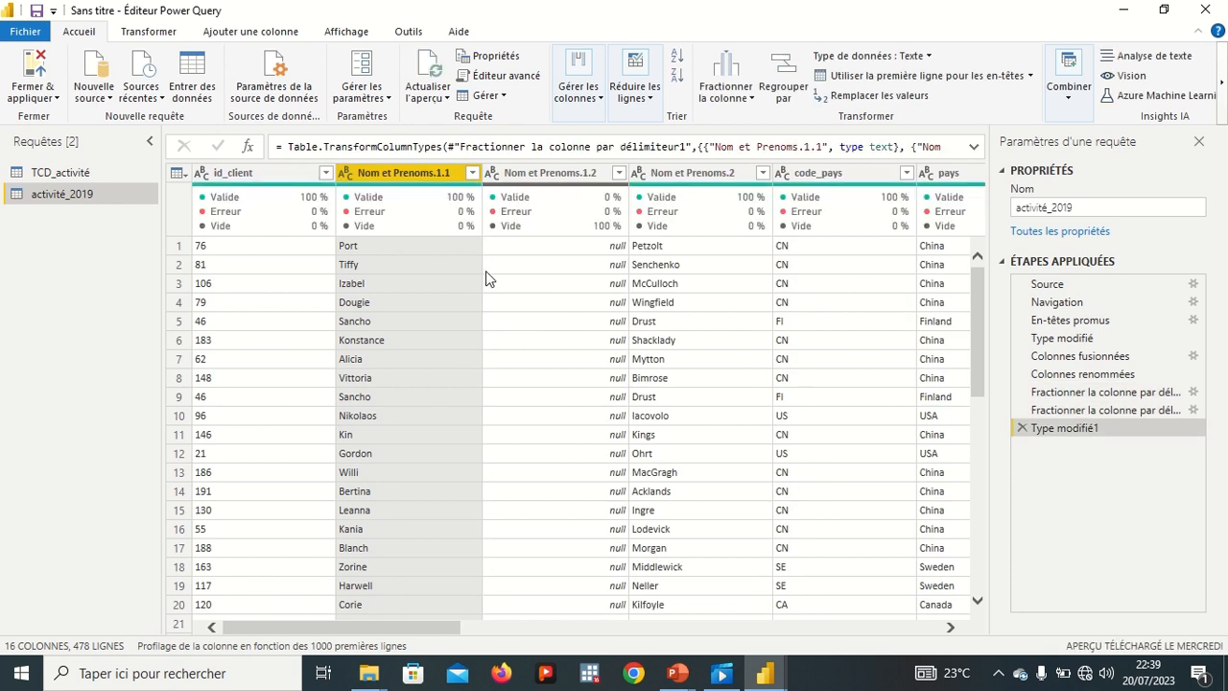
scroll(562, 344, down, 1)
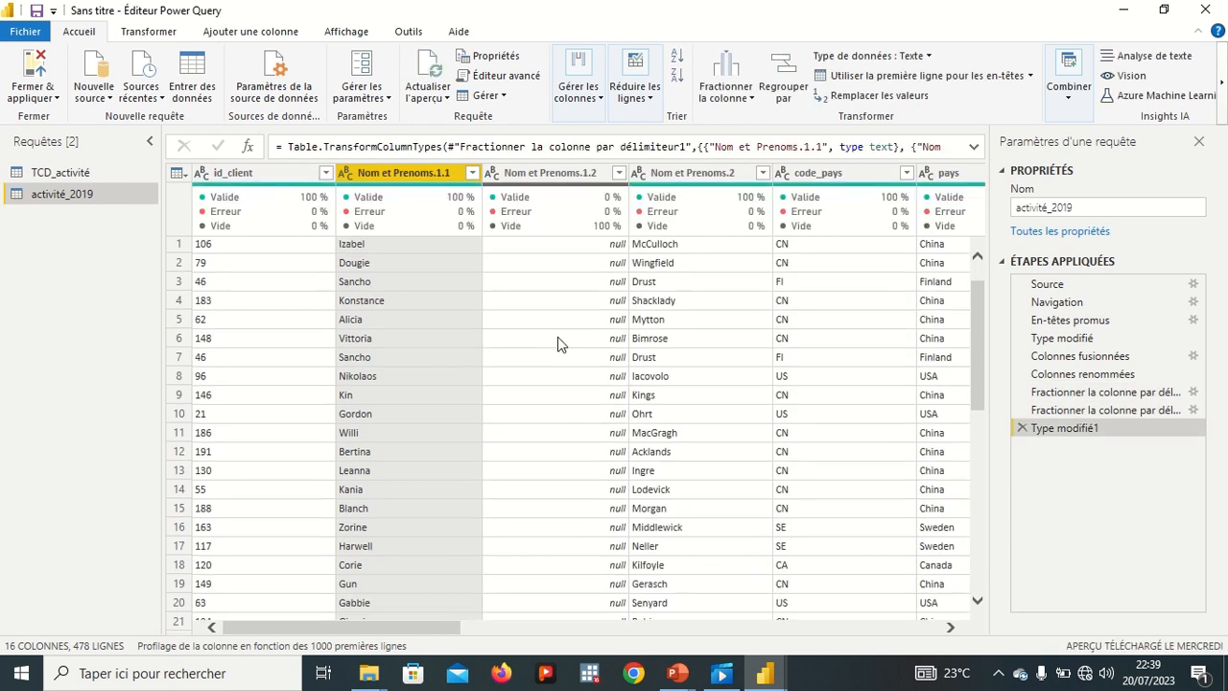
scroll(561, 345, up, 1)
scroll(561, 344, down, 3)
scroll(561, 345, up, 3)
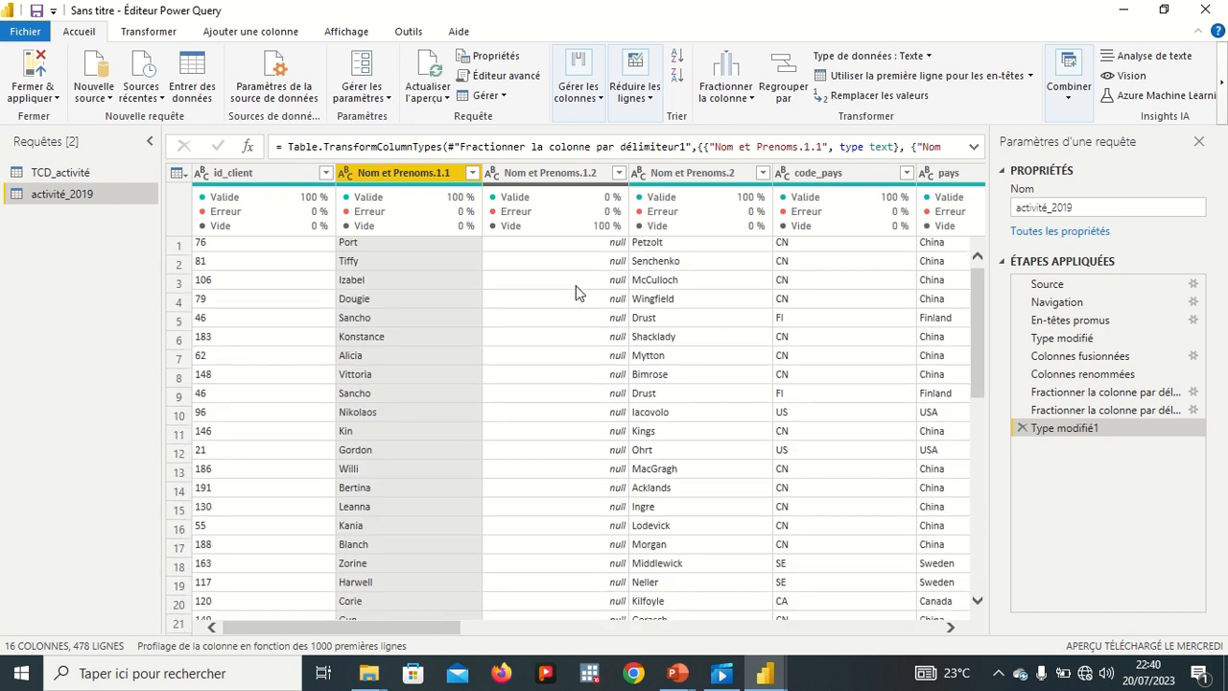
- Delete the Type modifié1 step and both Fractionner la colonne par délimiteur steps from the activité_2019 query's applied steps
scroll(576, 293, down, 4)
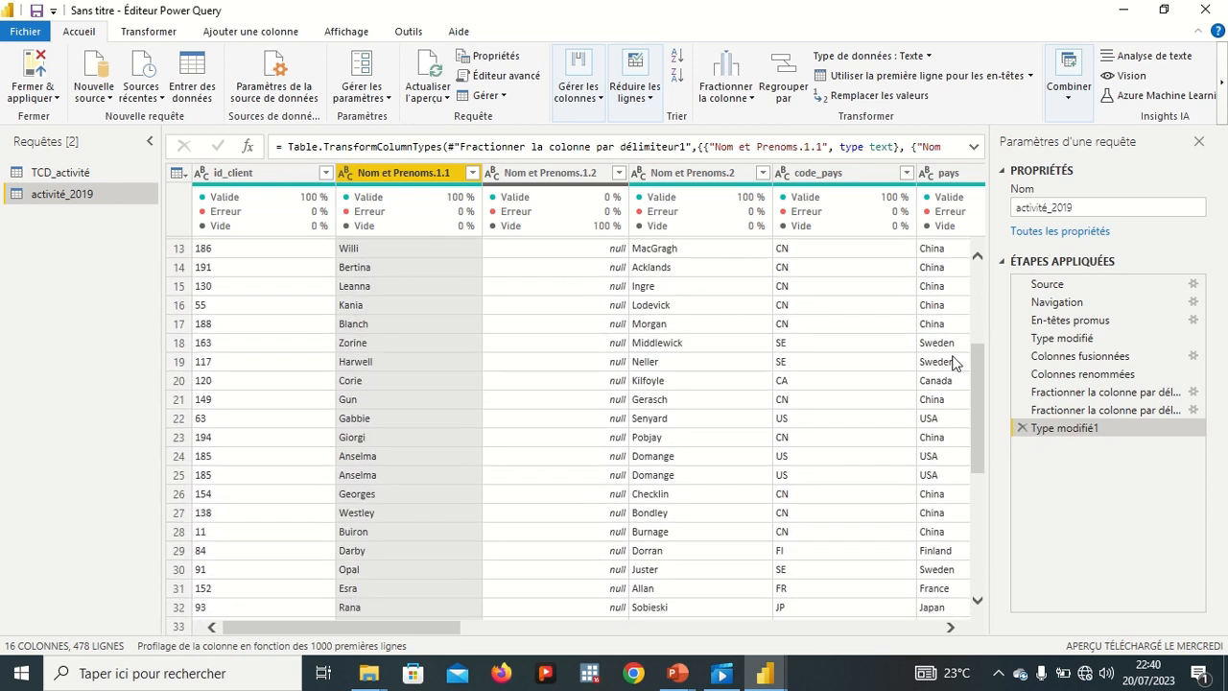
click(1020, 427)
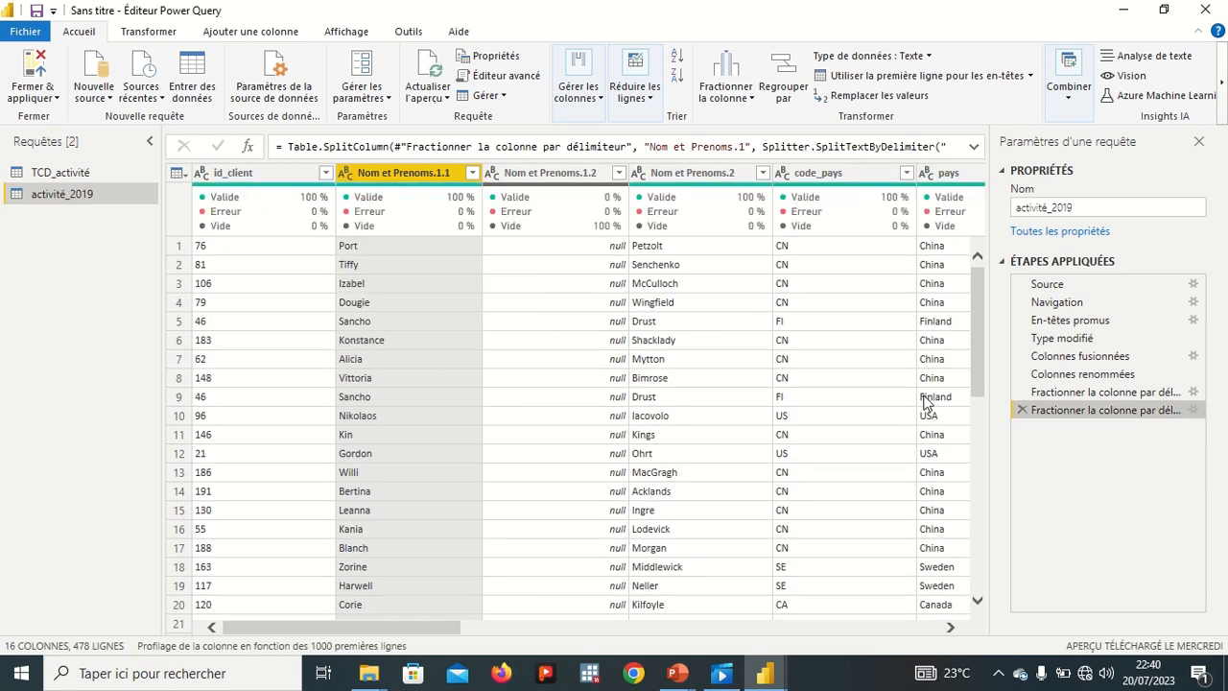
click(1023, 411)
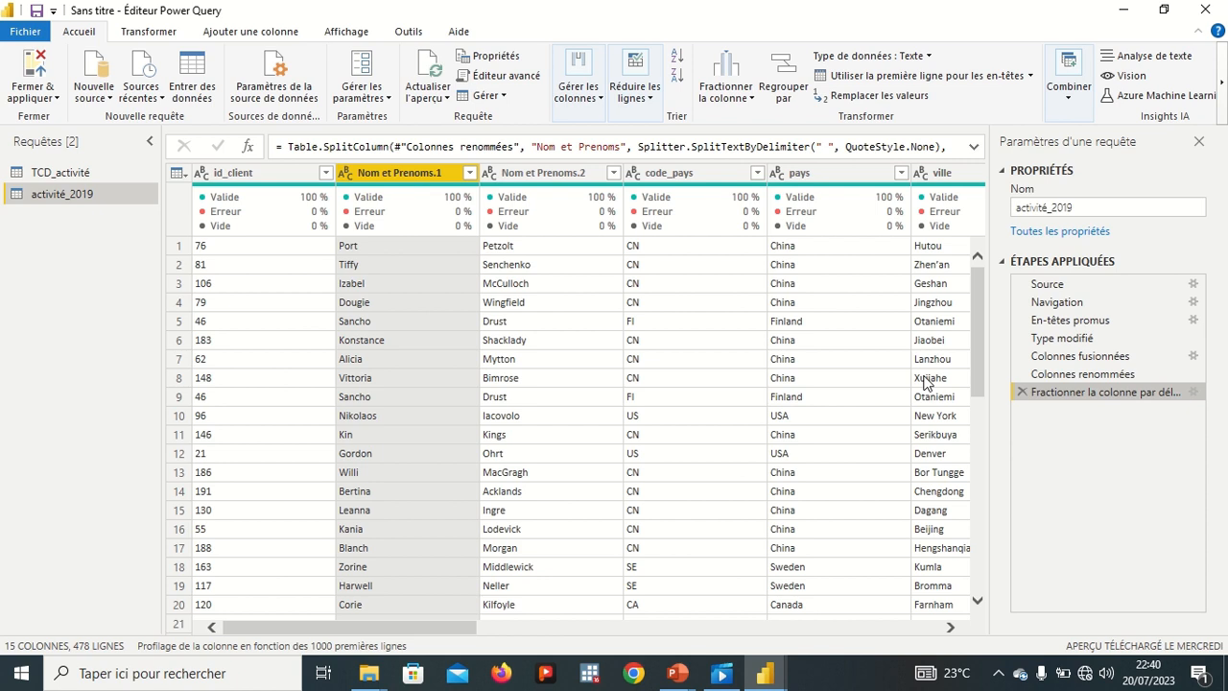
click(1023, 392)
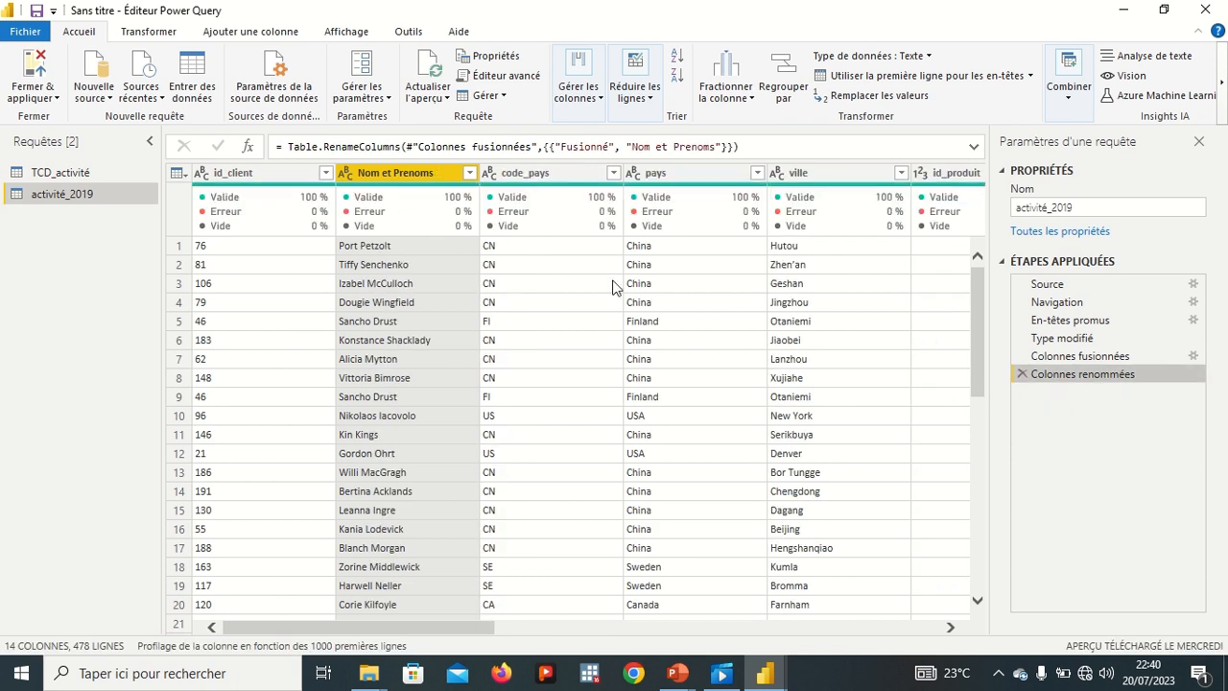
- Split the merged Nom et Prenoms column by delimiter at each occurrence of a space (Espace), with the quote character set to Aucun
click(485, 177)
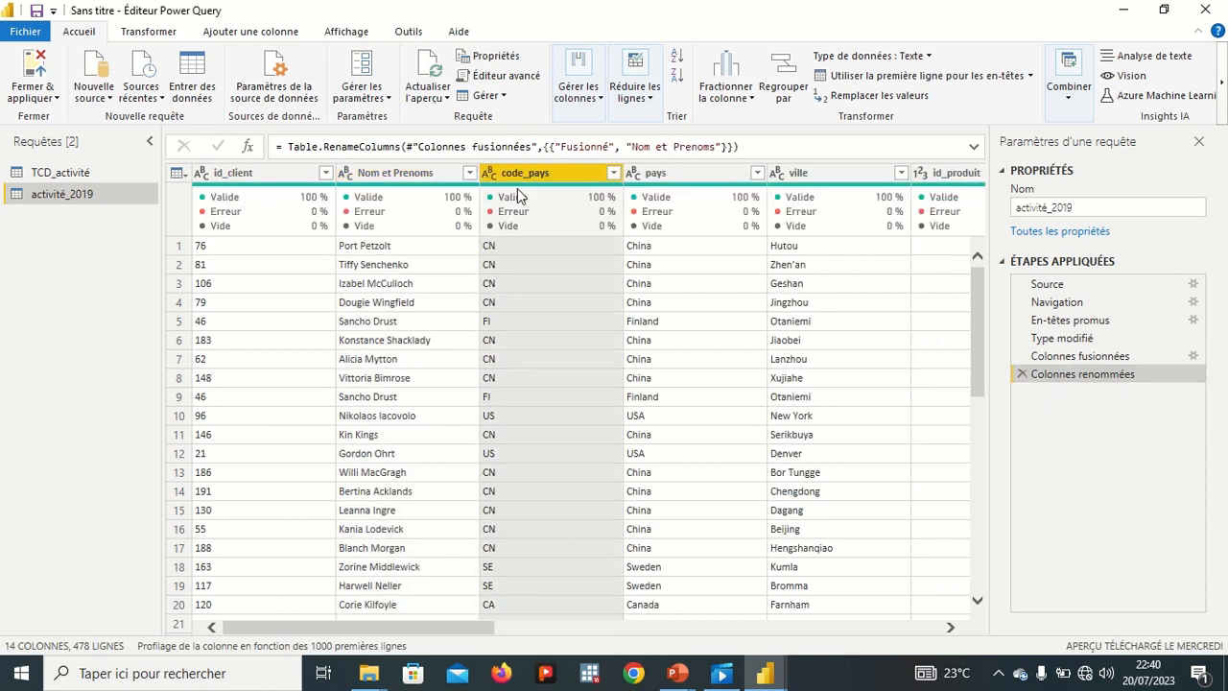
click(426, 177)
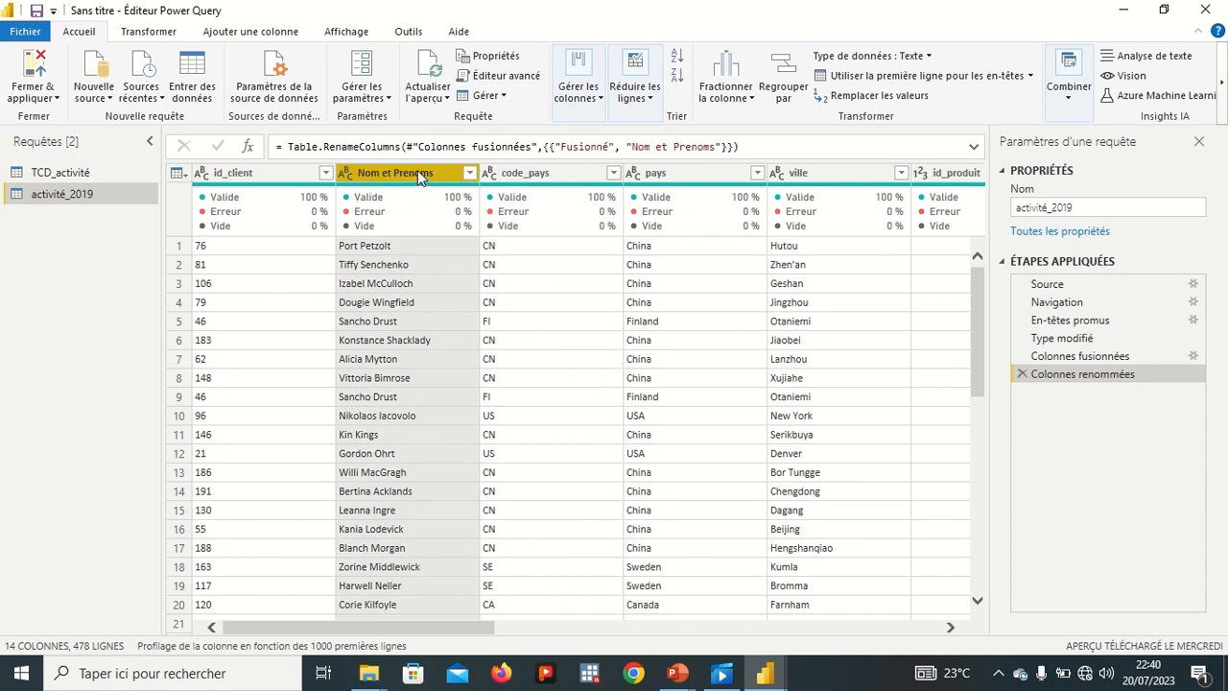
right_click(418, 170)
mouse_move(516, 428)
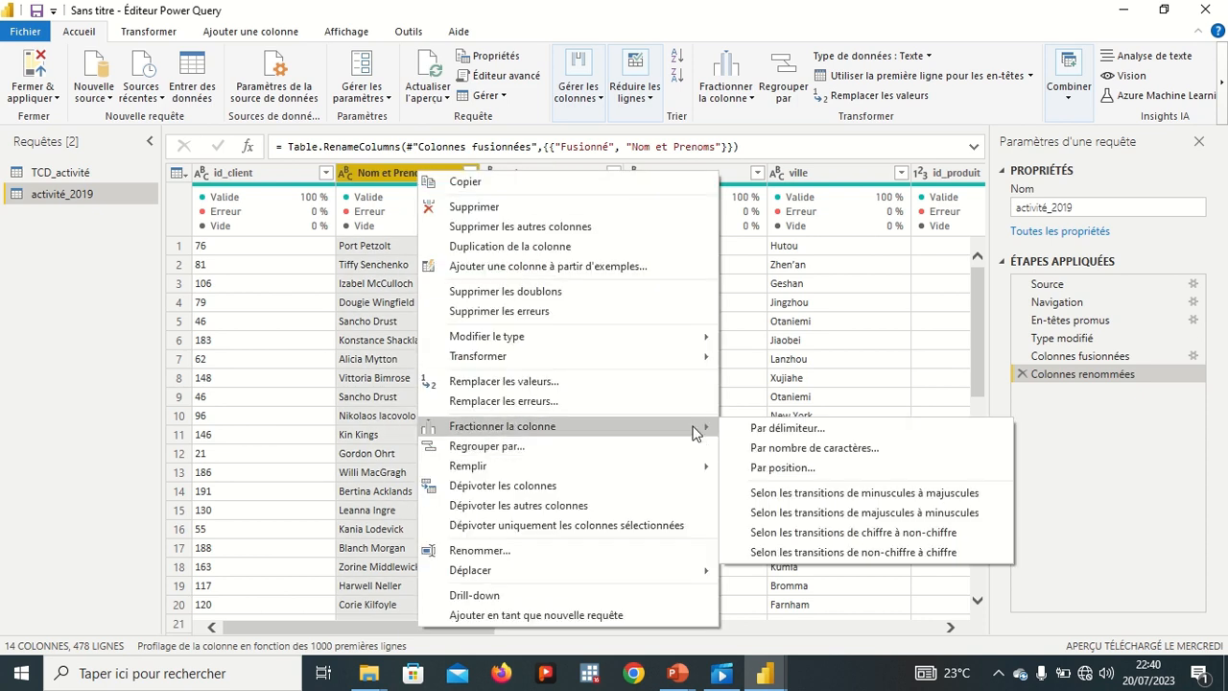
click(757, 428)
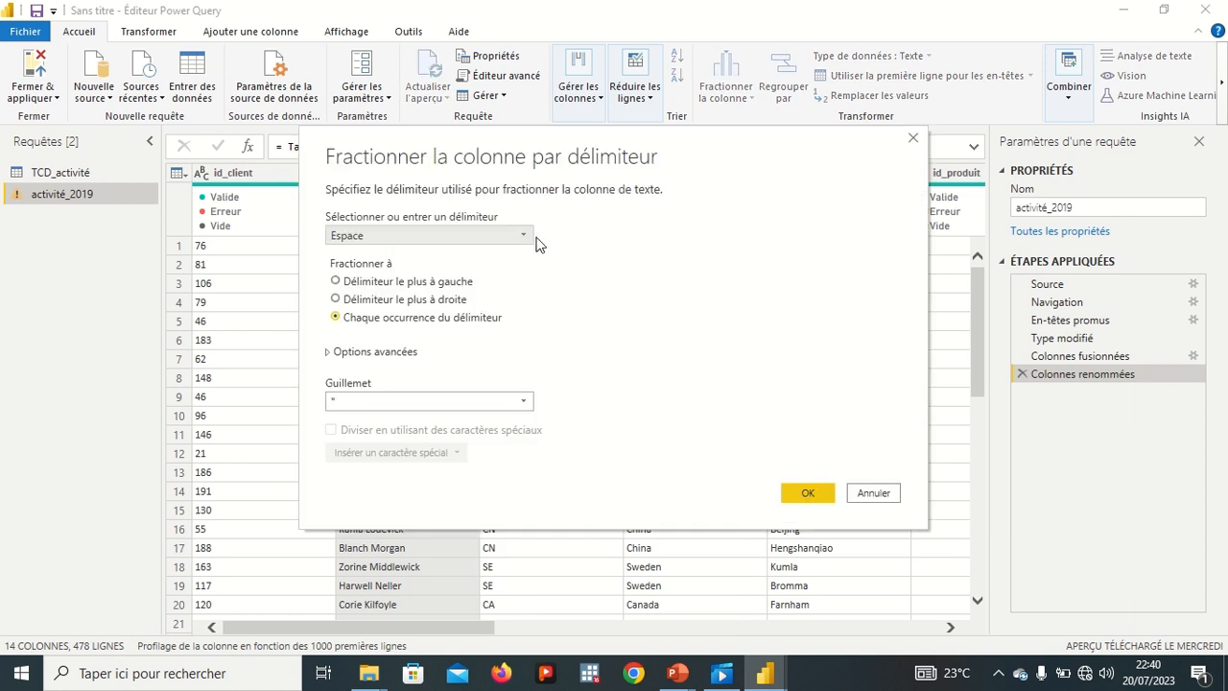
click(522, 401)
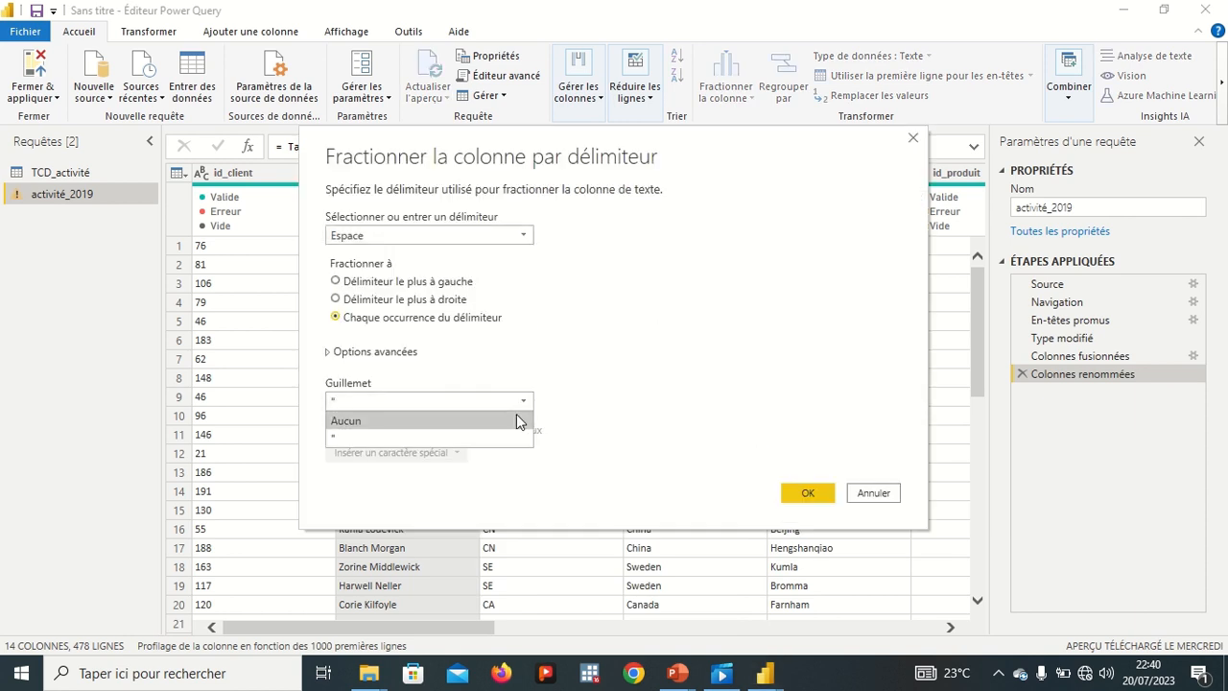
click(517, 420)
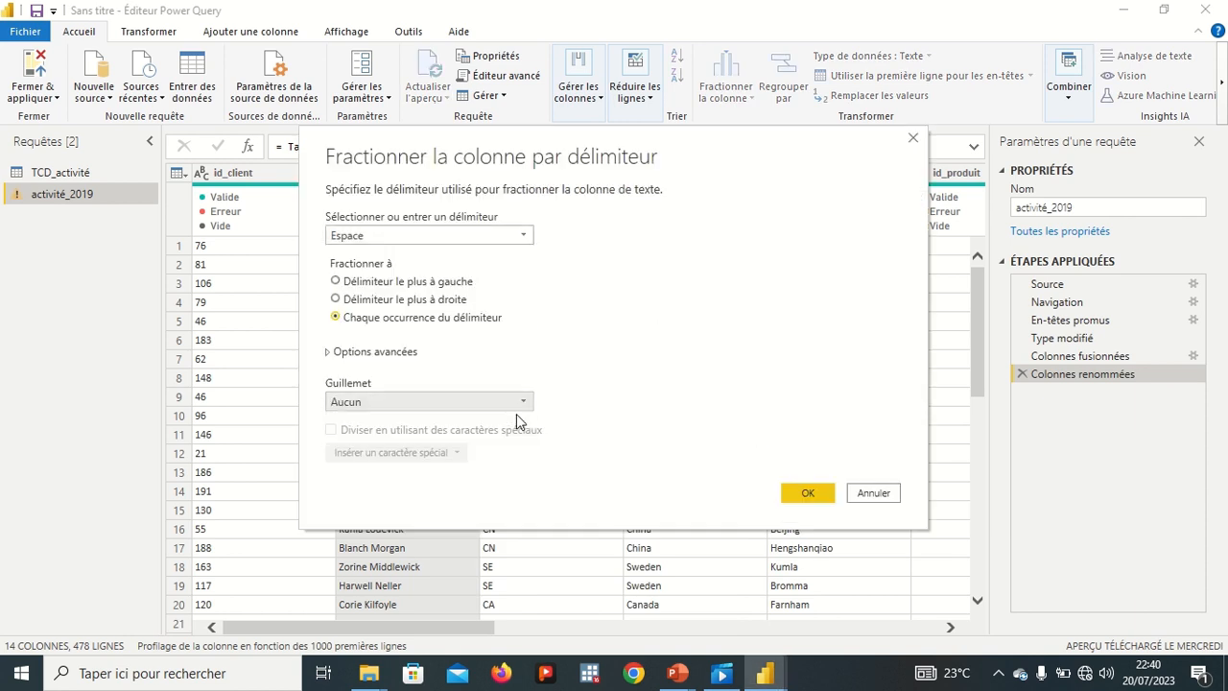
click(806, 485)
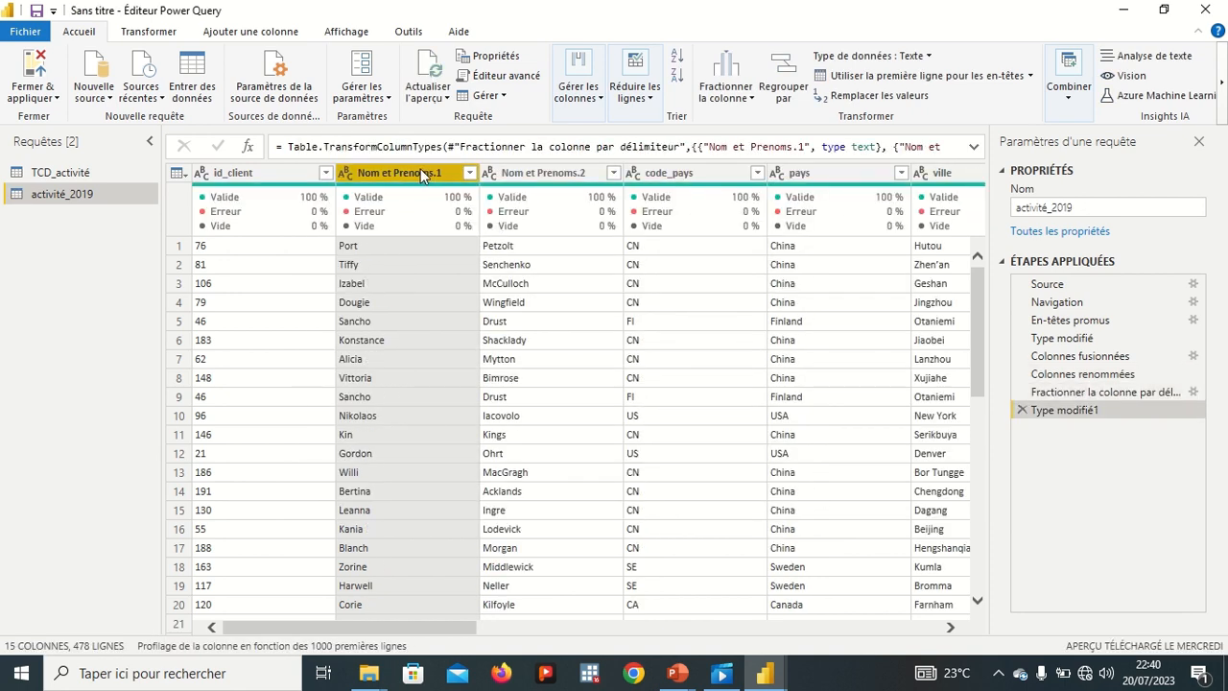
- Rename the Nom et Prenoms.1 column as "Nom"
click(507, 171)
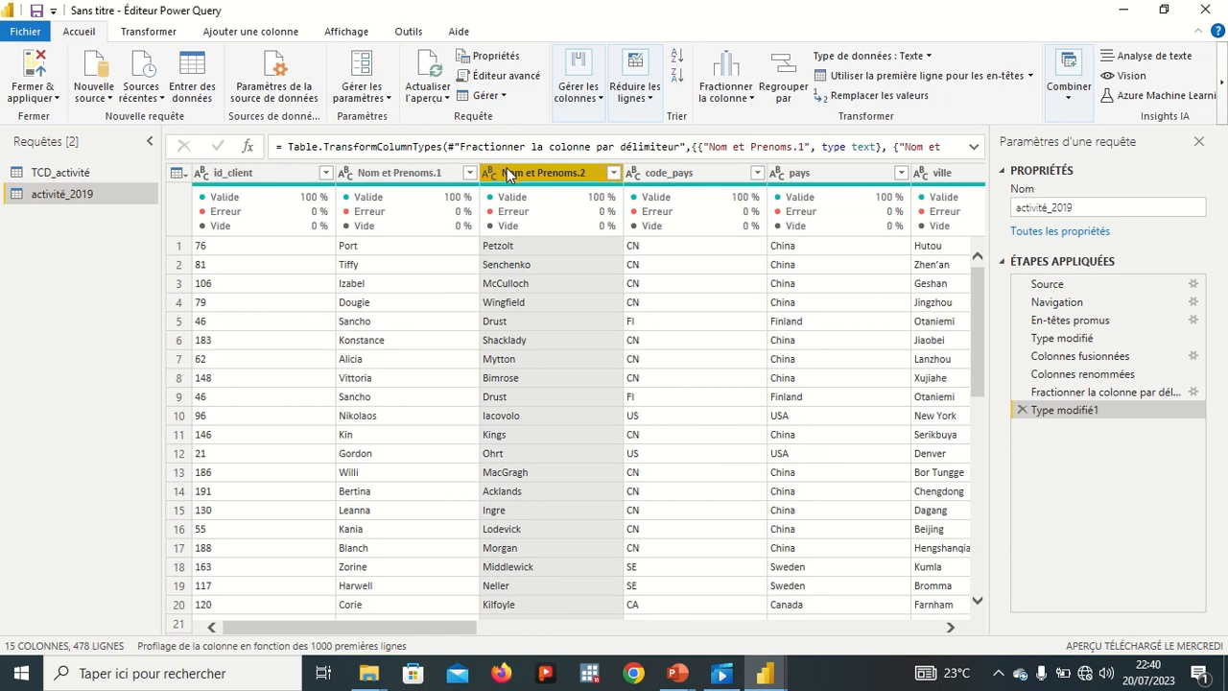
ctrl+click(399, 177)
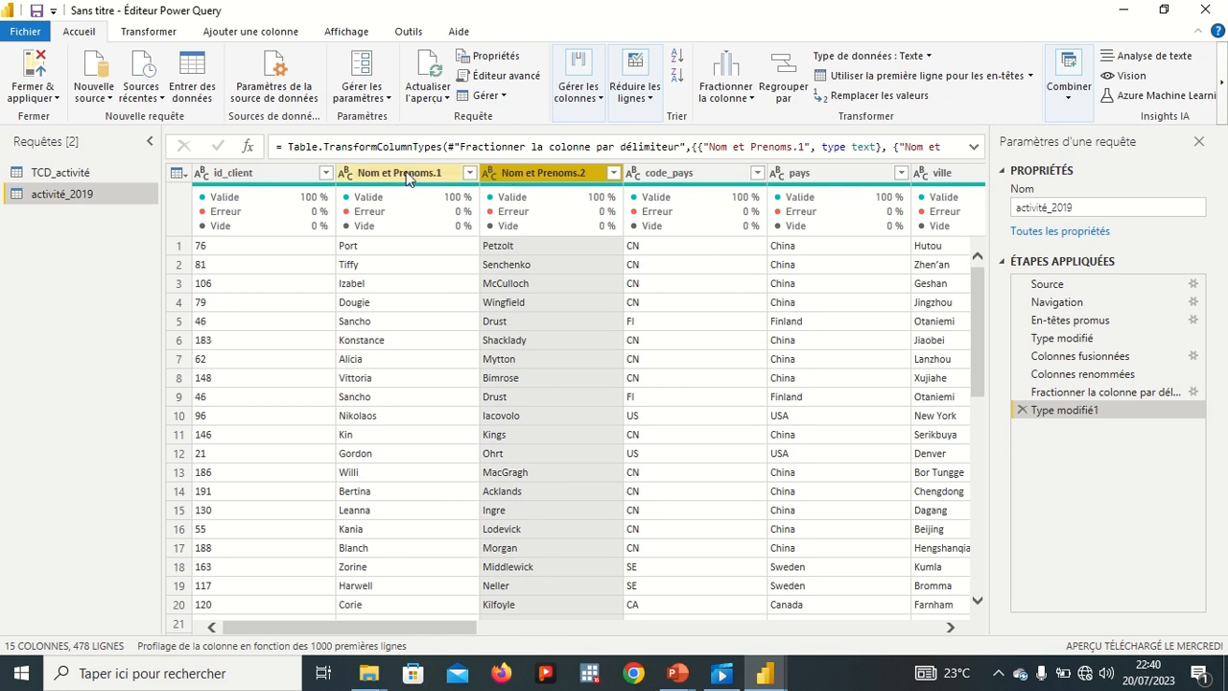
double_click(407, 176)
click(448, 174)
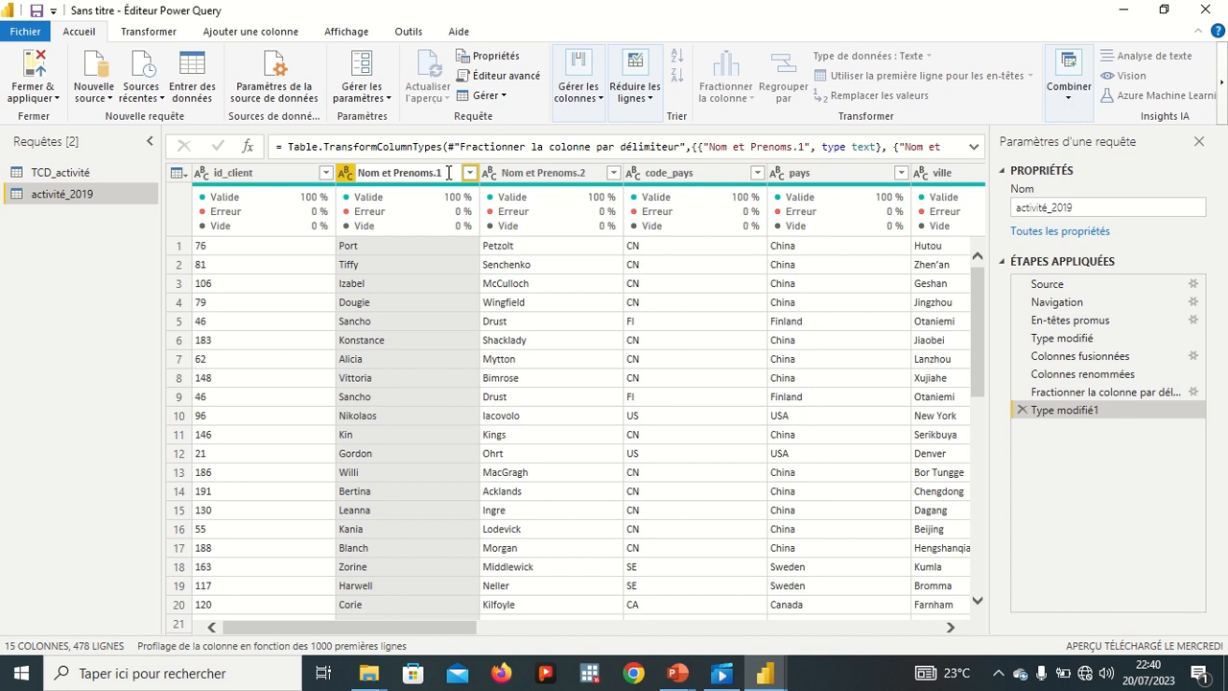
key(BackSpace)
key(BackSpace)
key(BackSpace)
key(BackSpace)
key(BackSpace)
key(BackSpace)
key(BackSpace)
key(BackSpace)
key(BackSpace)
key(BackSpace)
key(BackSpace)
key(BackSpace)
key(Return)
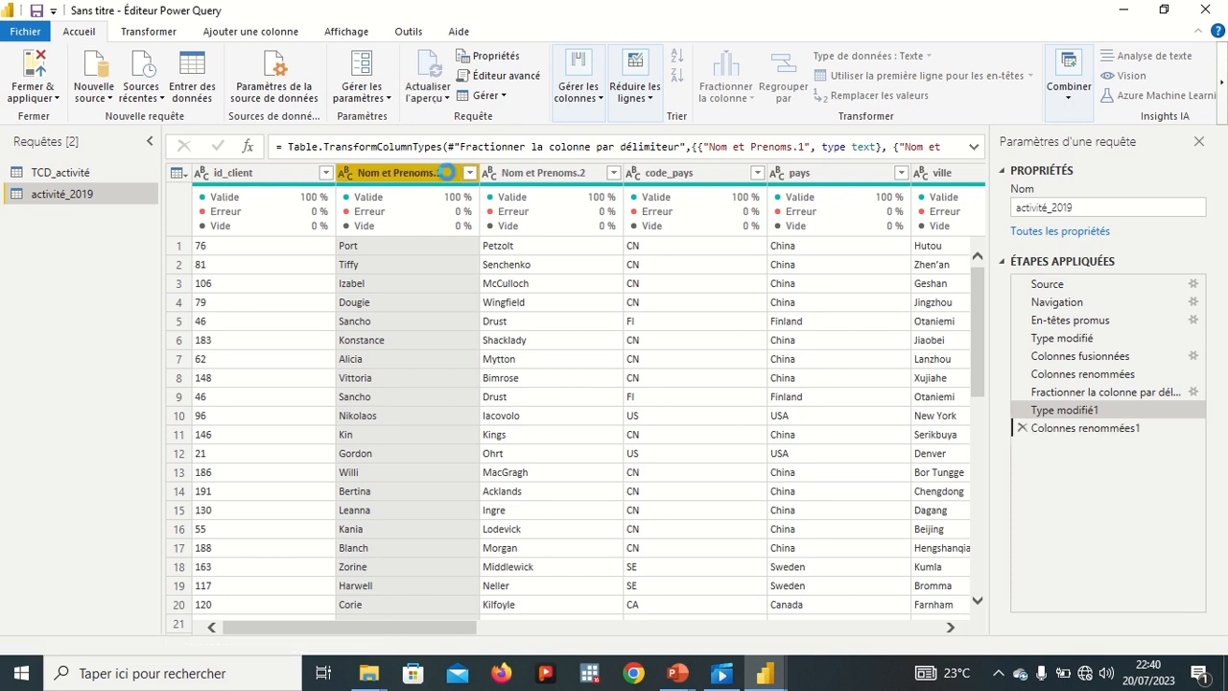
- Rename the Nom et Prenoms.2 column, removing the leading "Nom et" from its name
click(544, 173)
double_click(543, 173)
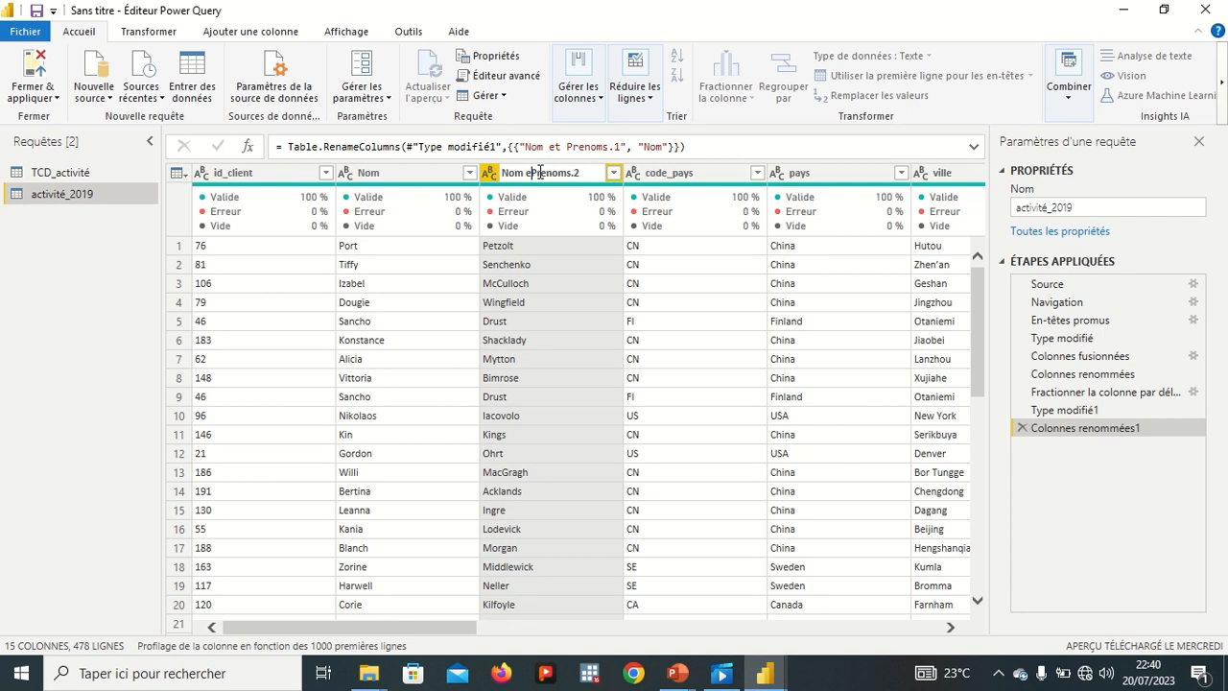
key(BackSpace)
key(BackSpace)
key(BackSpace)
key(BackSpace)
key(BackSpace)
key(BackSpace)
key(BackSpace)
key(BackSpace)
key(Return)
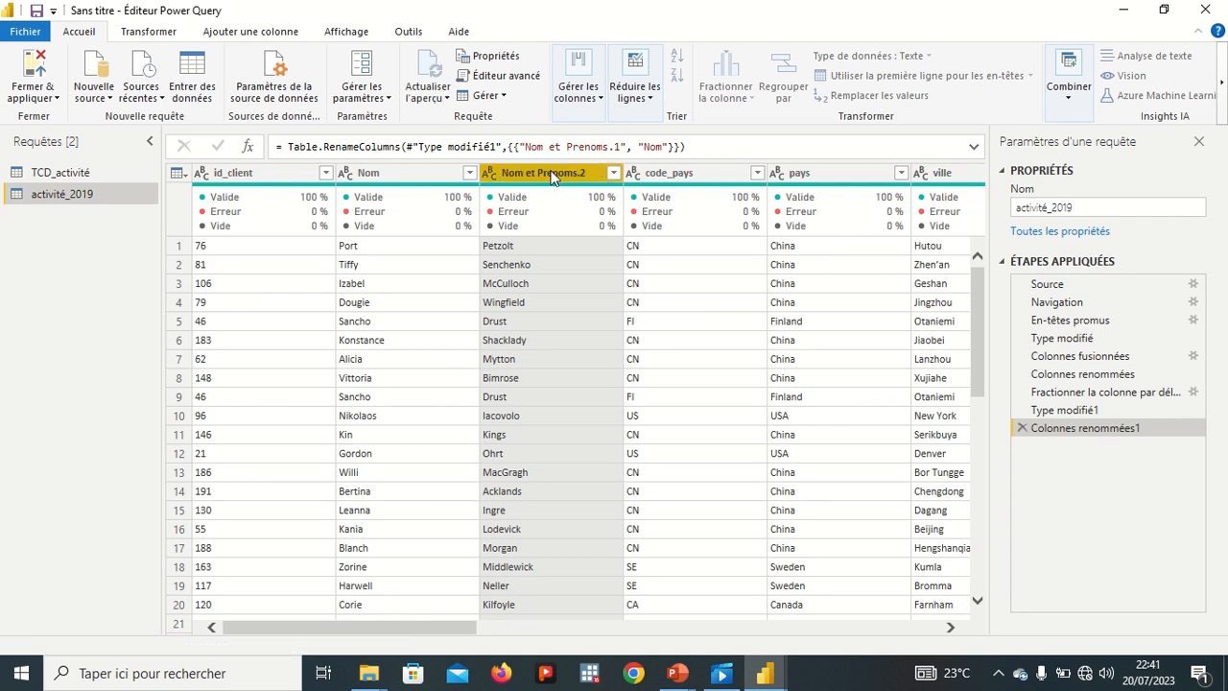